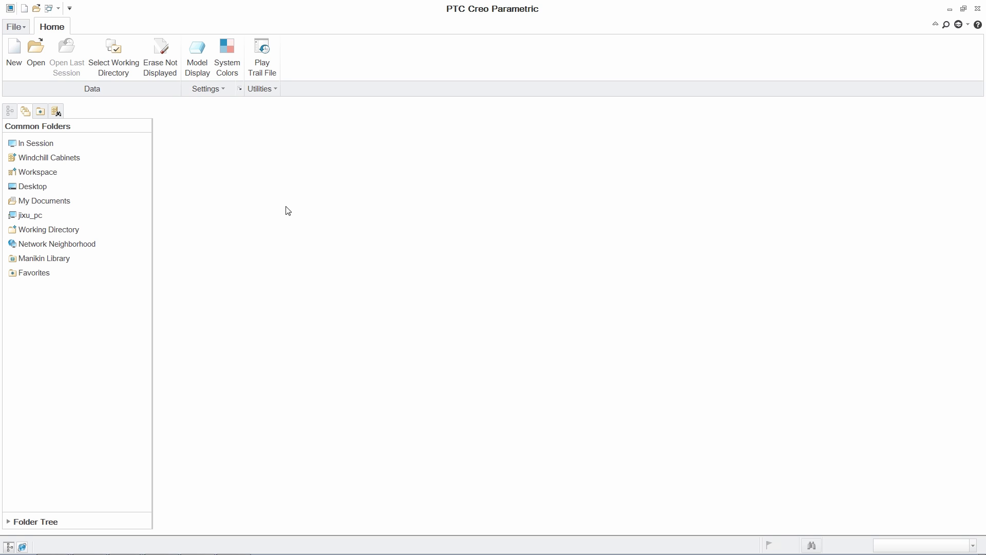
Step: Open the first-class seat assembly SEAT_1ST_CLASS.ASM from the Seat folder in Favorites
left_click(43, 68)
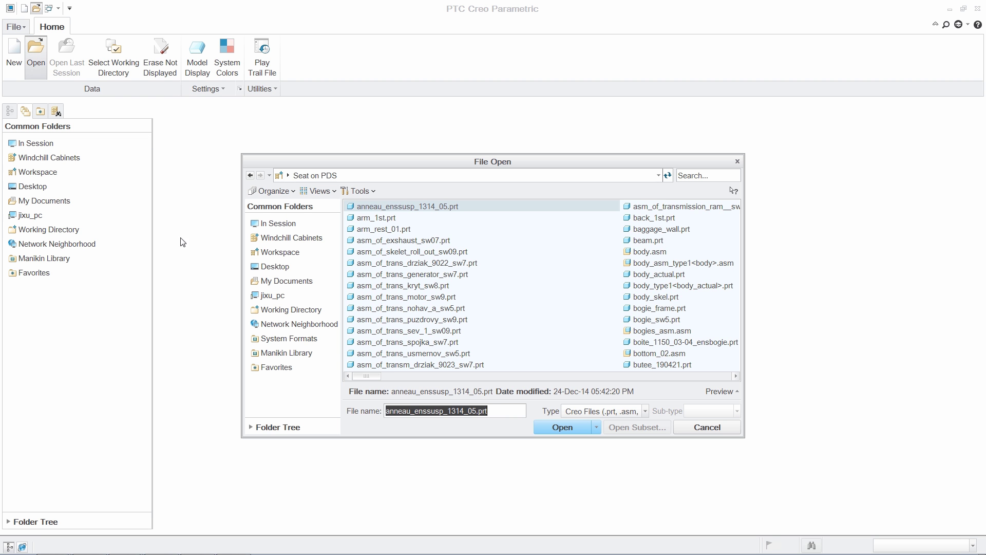
left_click(280, 368)
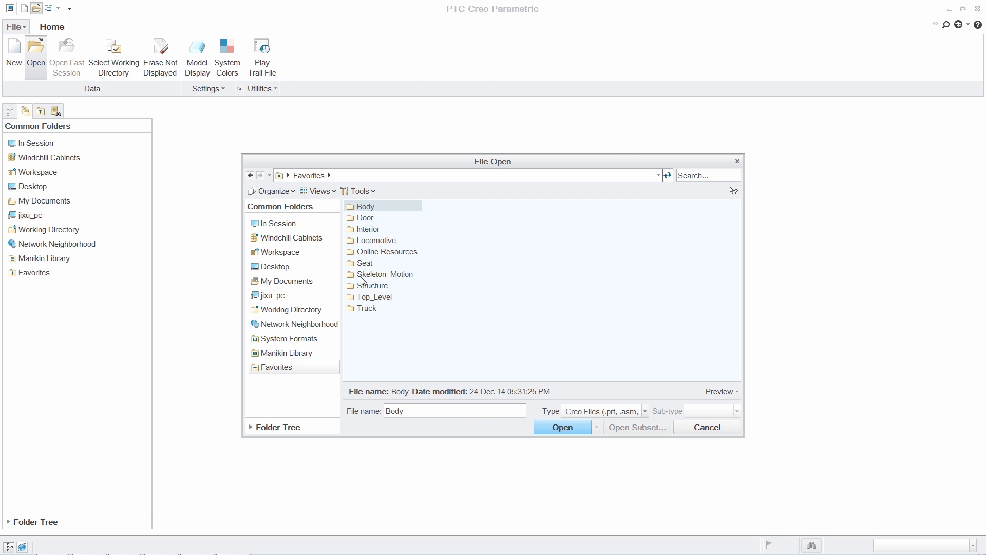
left_click(363, 266)
double_click(379, 265)
left_click(407, 229)
left_click(563, 430)
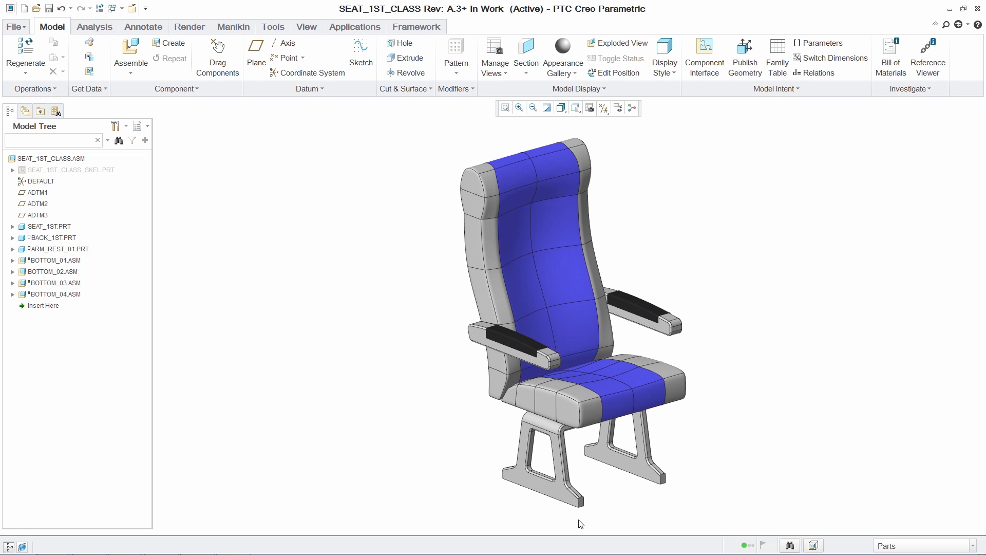
Step: Start a Design Exploration session named train_seats_concept_design for the seat assembly
key("v")
key("f")
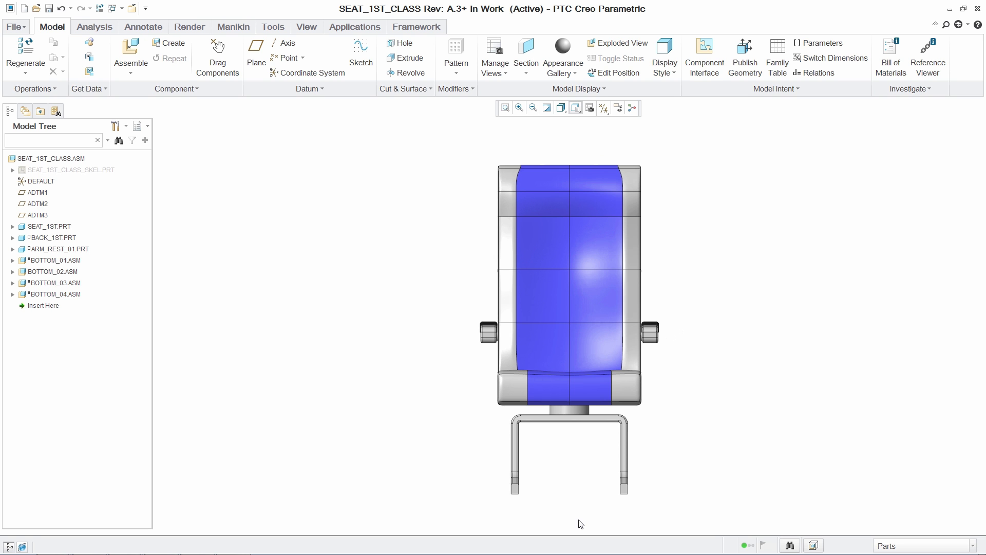
key("ctrl+d")
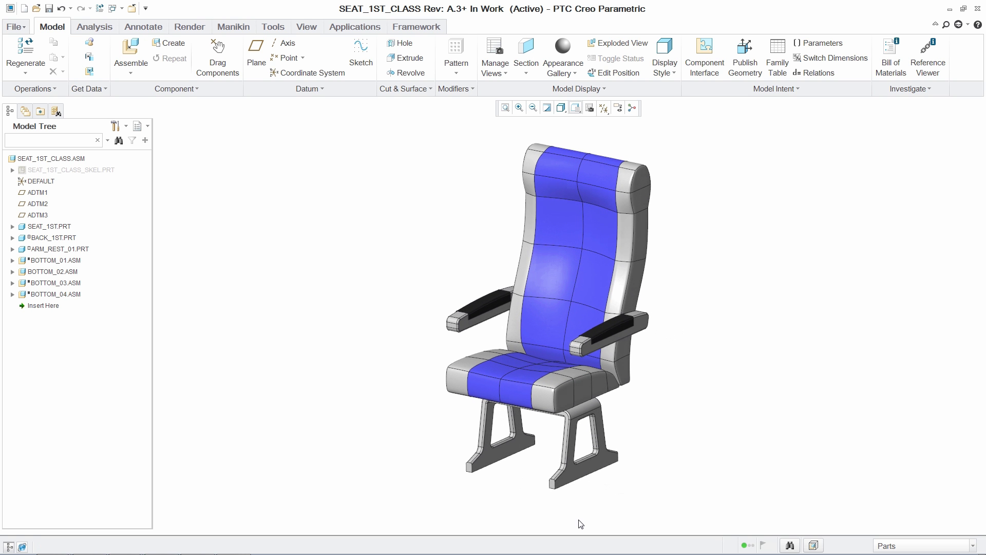
left_click(21, 29)
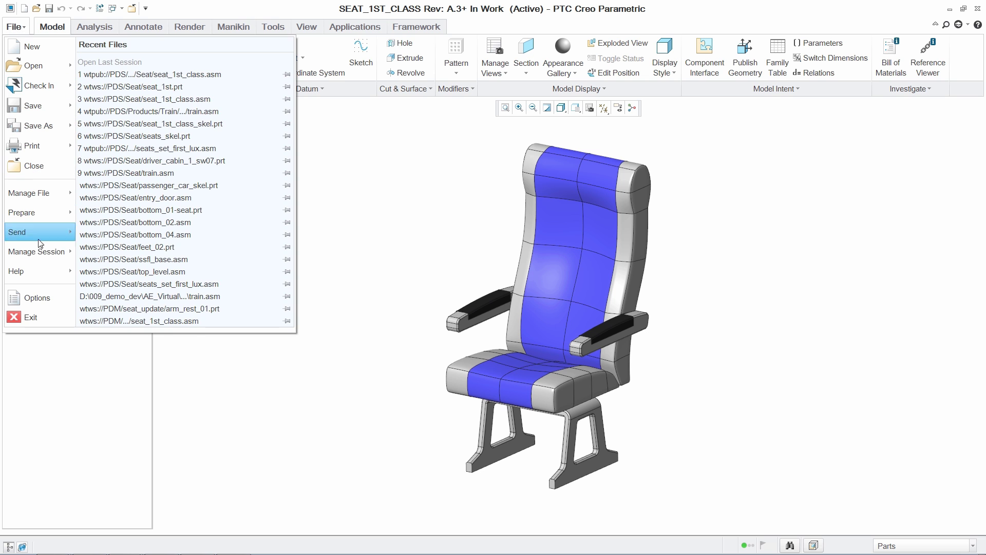
mouse_move(41, 249)
mouse_move(211, 170)
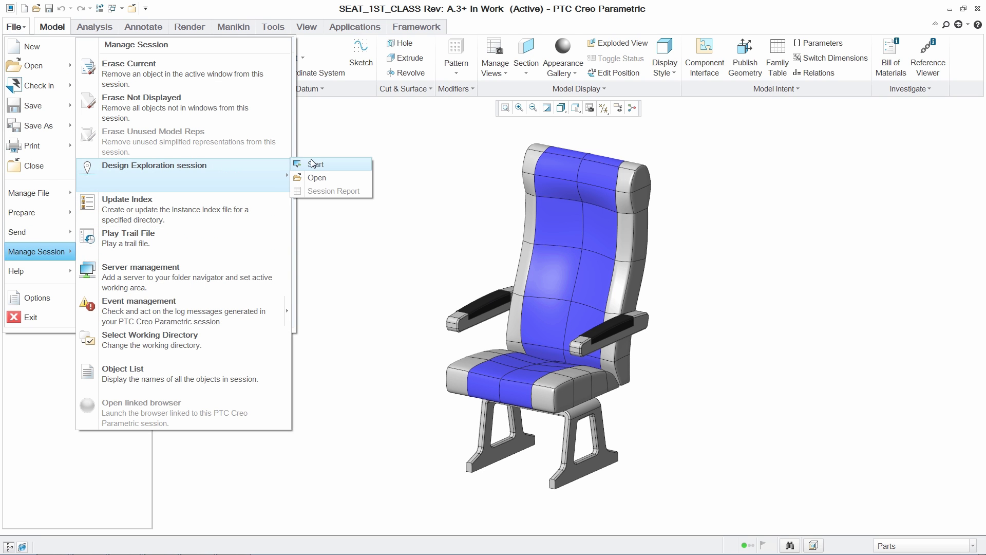
left_click(314, 164)
type("train_seats_concept_design")
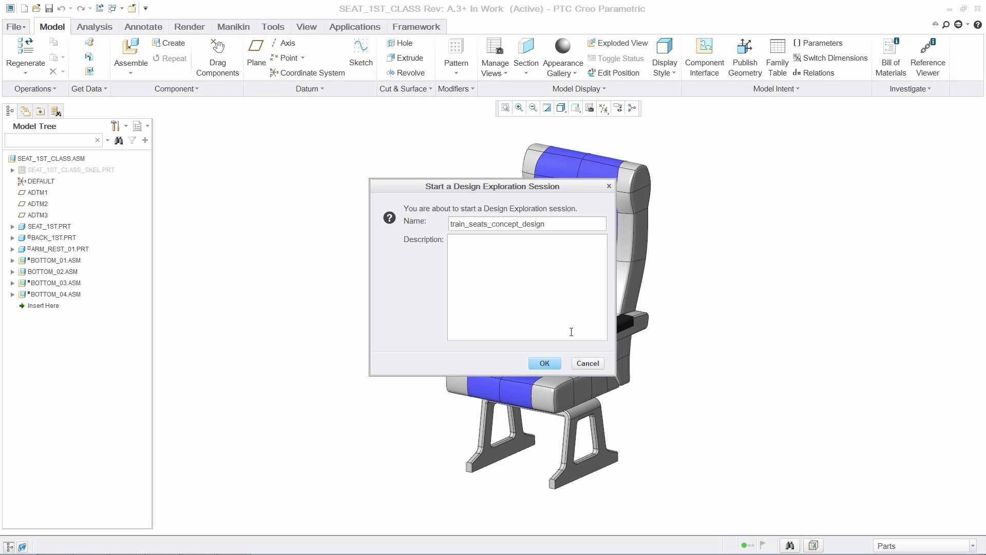
left_click(545, 365)
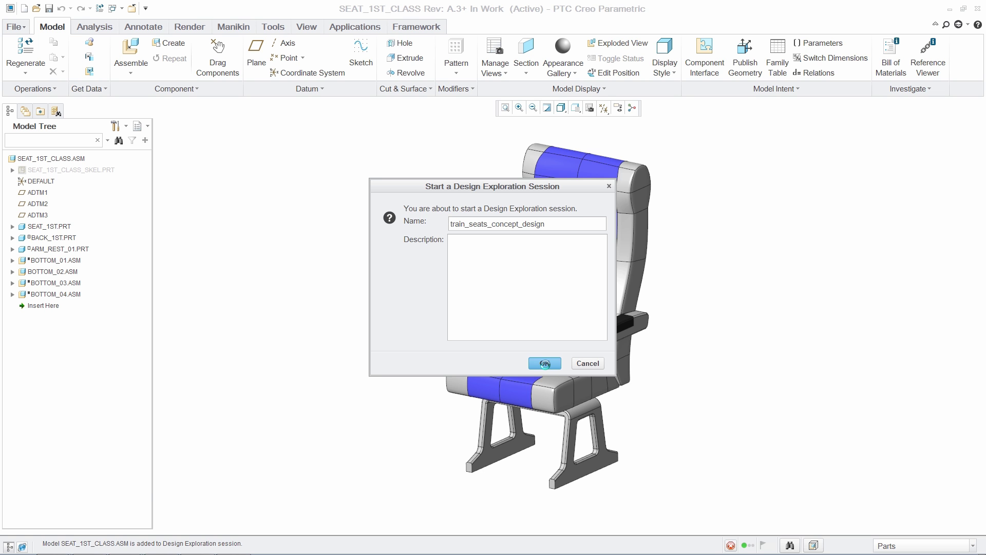
Step: Test the recline mechanism by moving the seat back with Drag Components, without keeping the new position
left_click(222, 57)
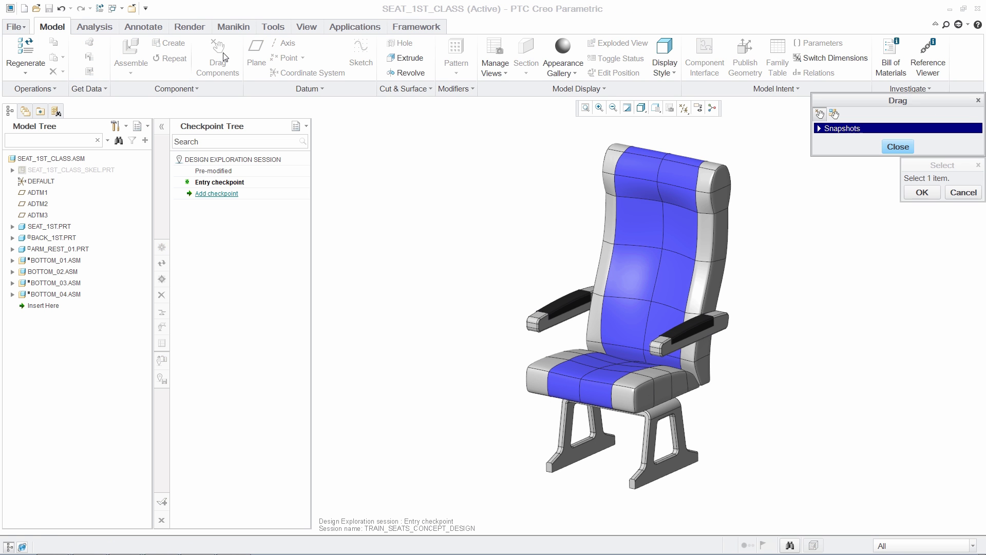
left_click(664, 232)
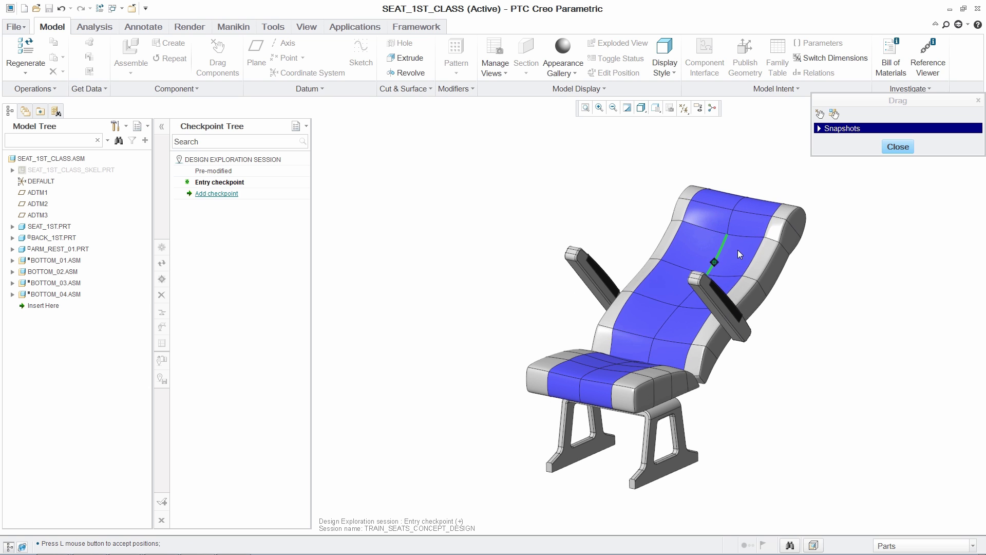
middle_click(677, 260)
middle_click(575, 232)
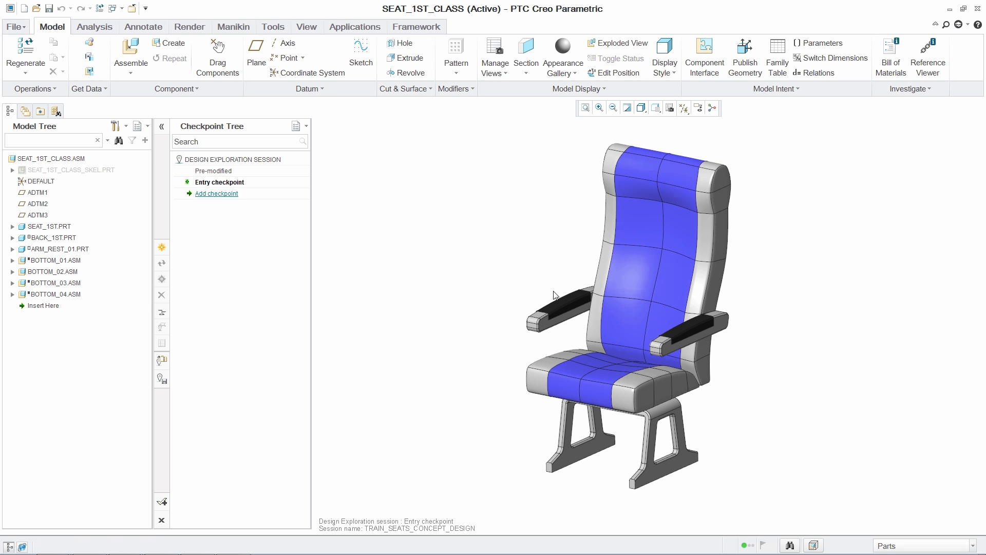
Step: Activate ARM_REST_01.PRT in the assembly and extrude its lower bracket sketch up to the armrest's outer side face
left_click(557, 307)
right_click(361, 506)
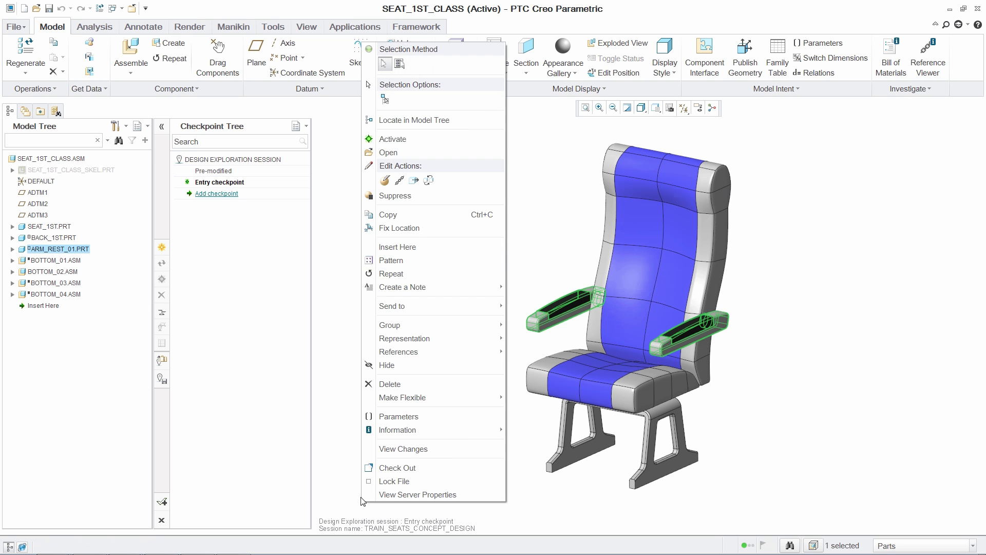
left_click(399, 135)
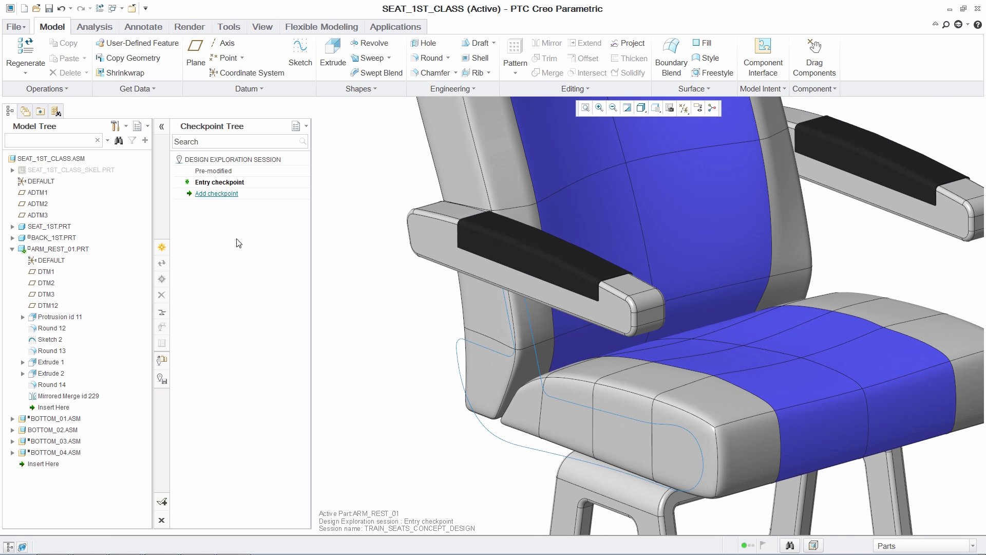
left_click(333, 54)
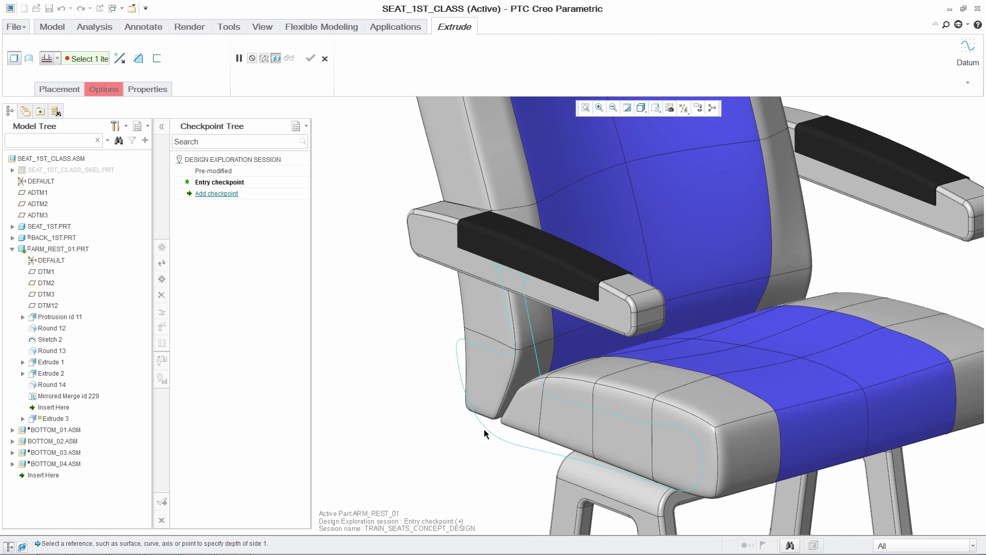
left_click(418, 226)
left_click(311, 59)
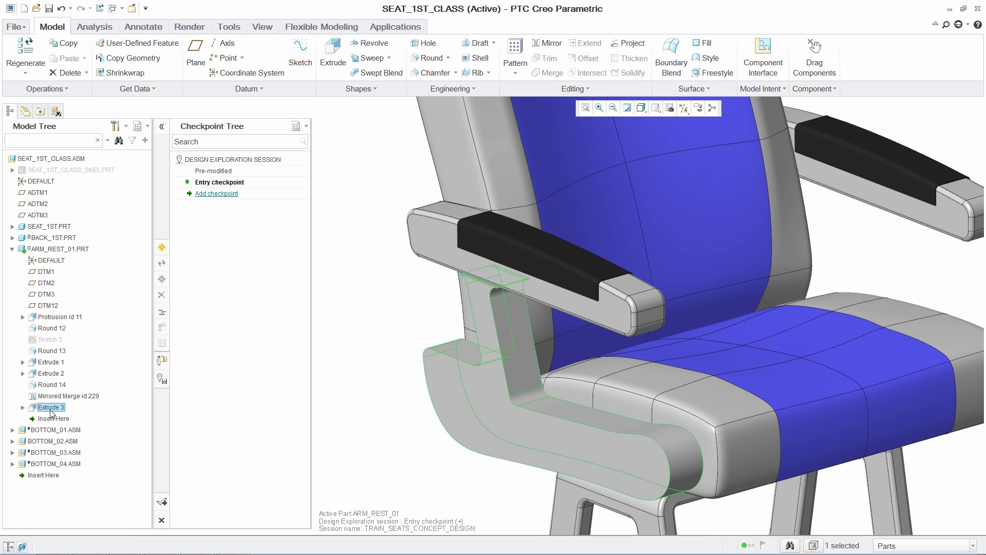
Step: Reorder the new bracket extrusion before Round 13 and save the design as a checkpoint named Original_with_Recline
left_click_drag(57, 347, 57, 345)
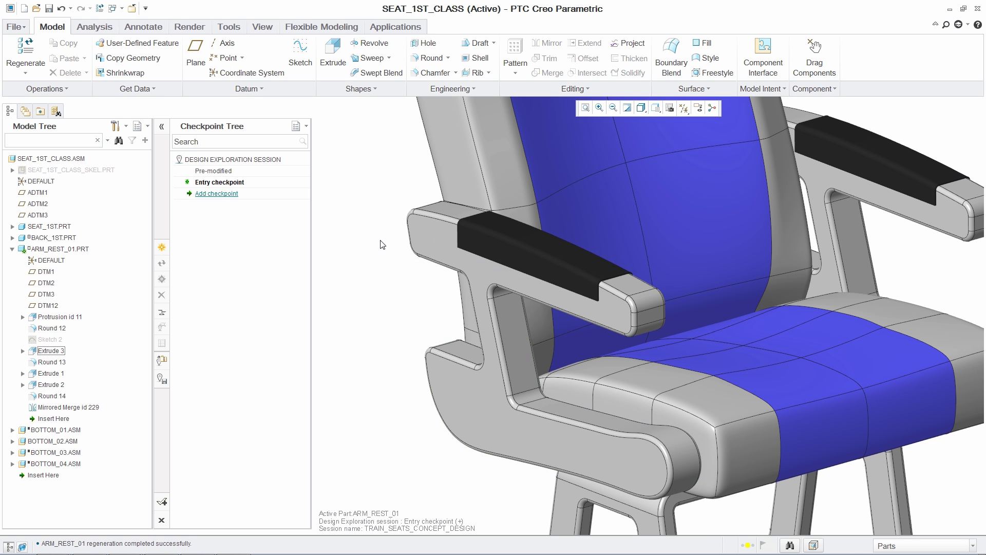
key("ctrl+d")
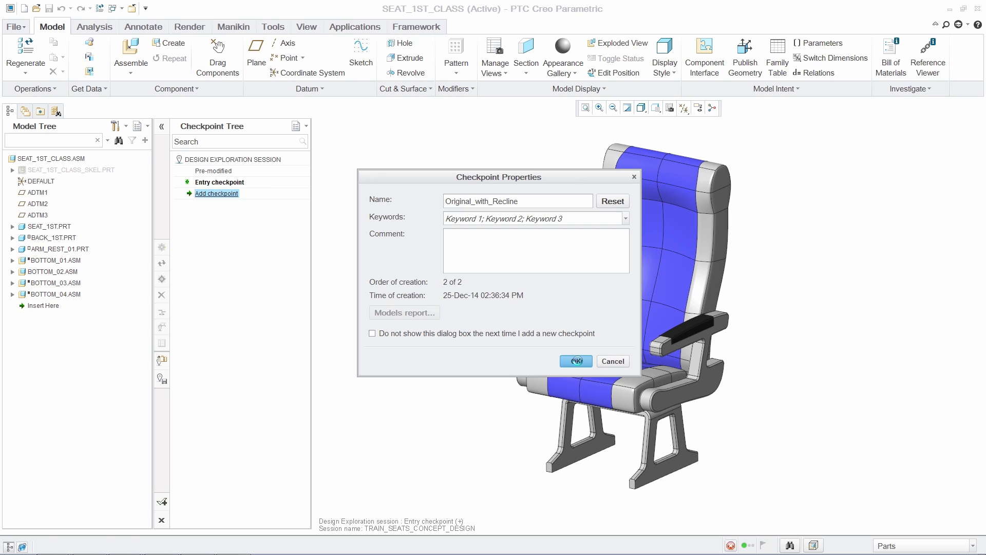
left_click(576, 360)
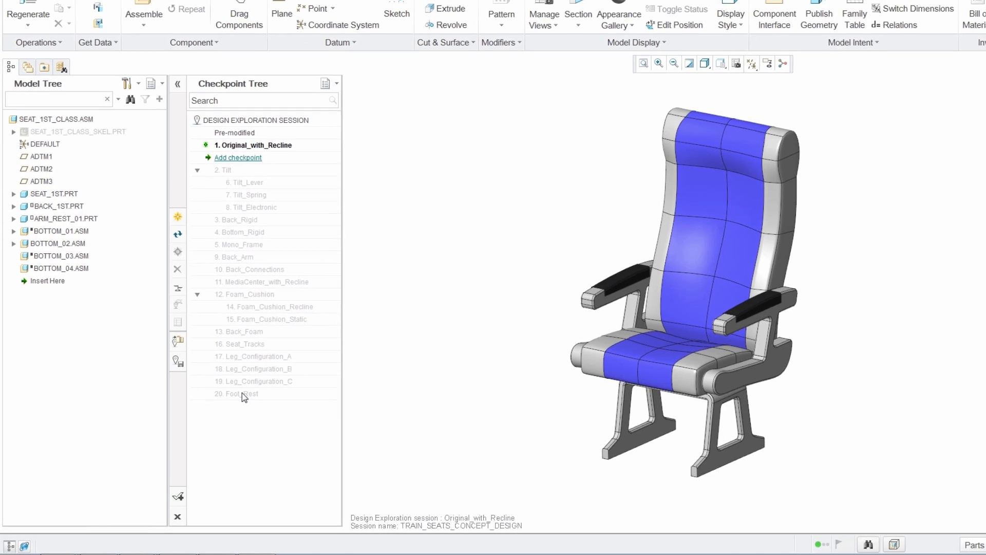
Step: Restore the checkpoint MediaCenter_with_Recline as the current design
right_click(242, 393)
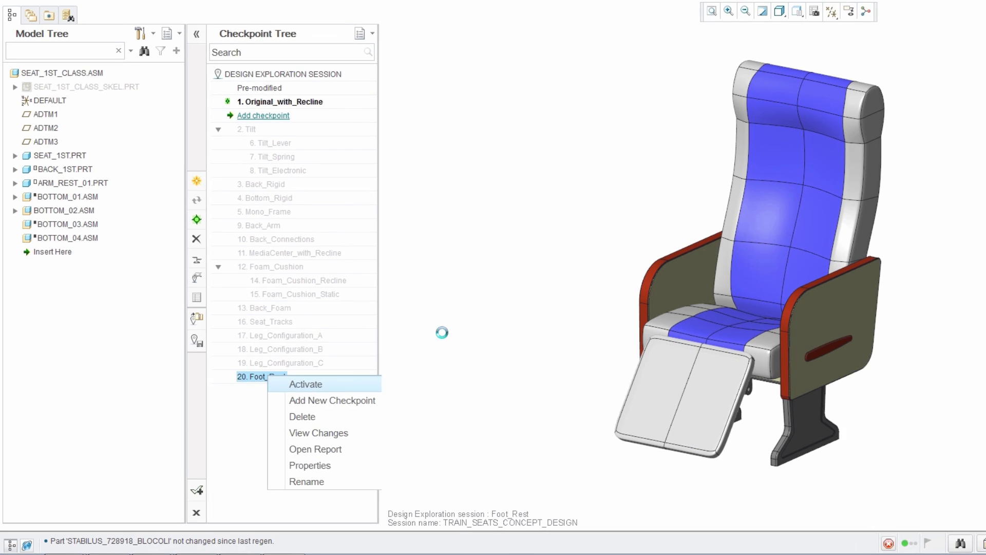
right_click(335, 253)
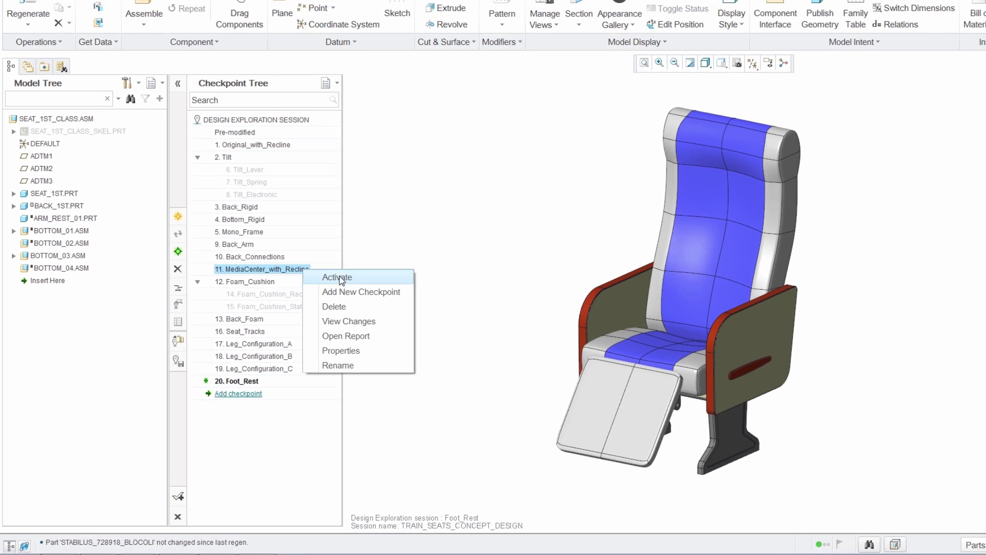
left_click(339, 280)
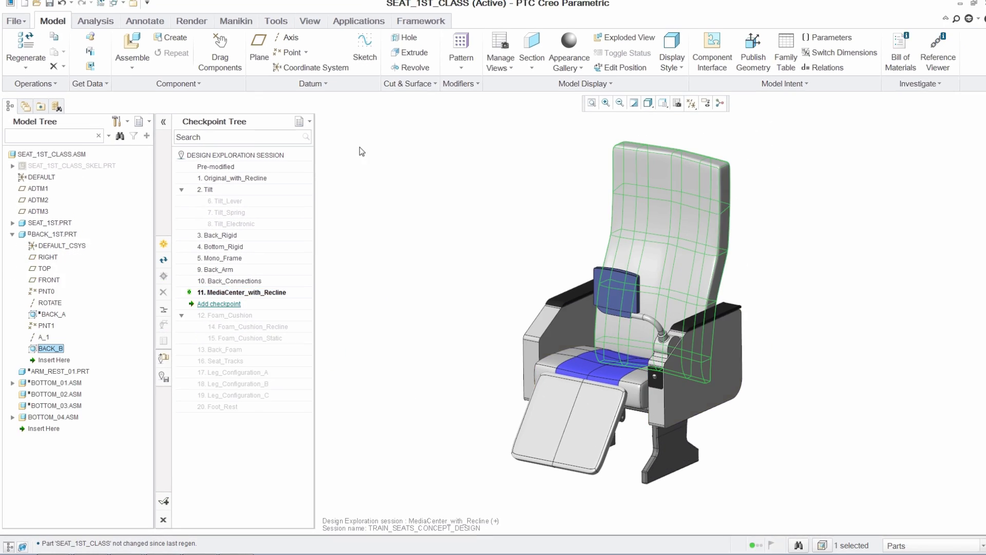
Step: Redefine the BACK_B freestyle feature of the seat back and reshape the side edge of its upper part
right_click(399, 110)
left_click(384, 203)
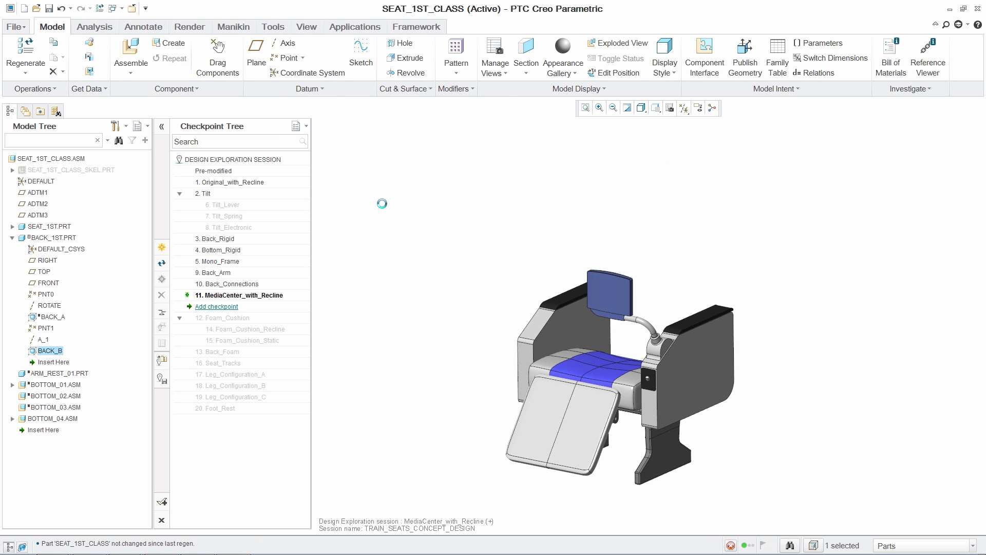
left_click_drag(778, 154, 692, 339)
left_click_drag(765, 185, 783, 189)
left_click(796, 217)
Step: Extrude the seat back's upper corner face into a mirrored headrest wing with a soft crease of 100, and angle the wing's front
left_click(742, 226)
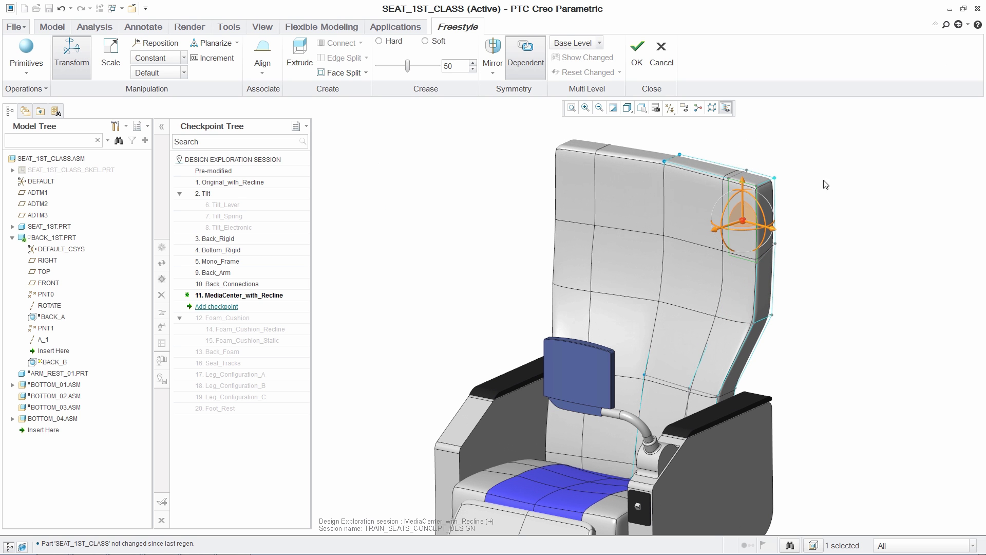
left_click(833, 145)
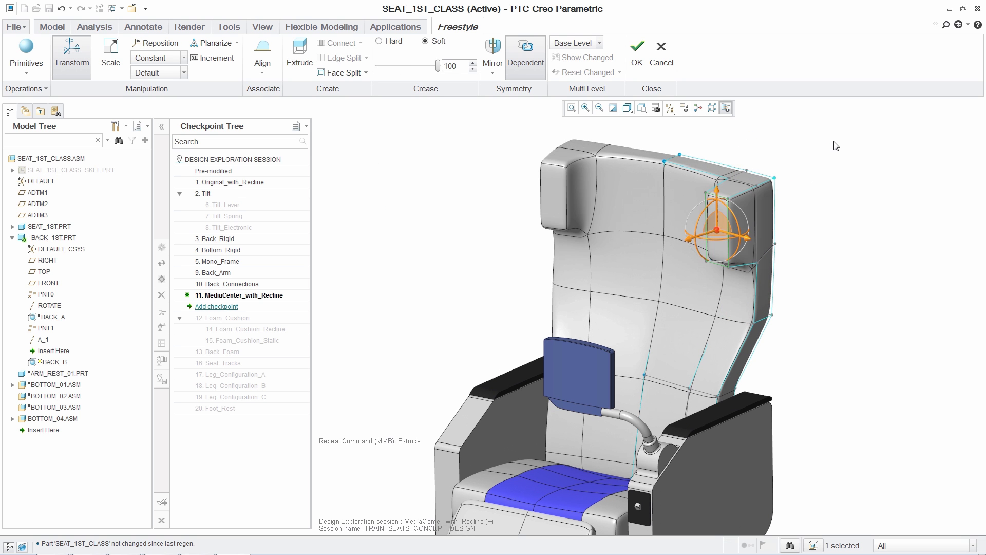
left_click_drag(685, 137, 718, 247)
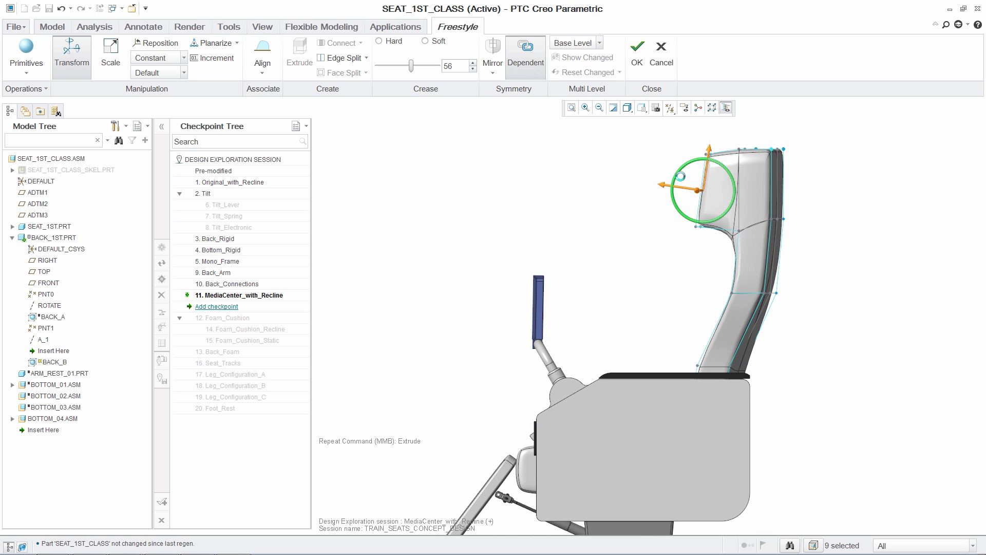
left_click(845, 174)
Step: Complete the Freestyle edit of the seat back and save the design as a checkpoint named Seat_Back_B
key("ctrl+d")
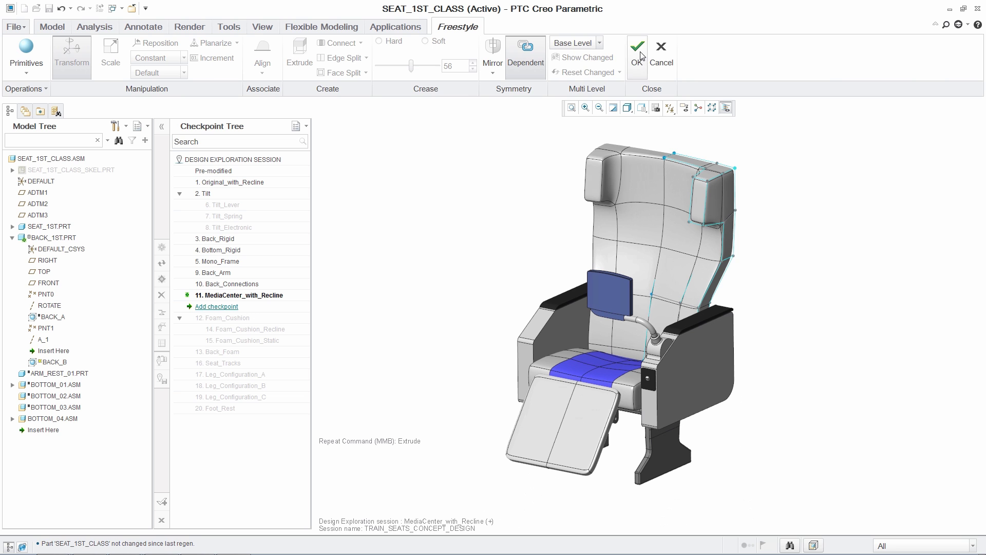
left_click(641, 55)
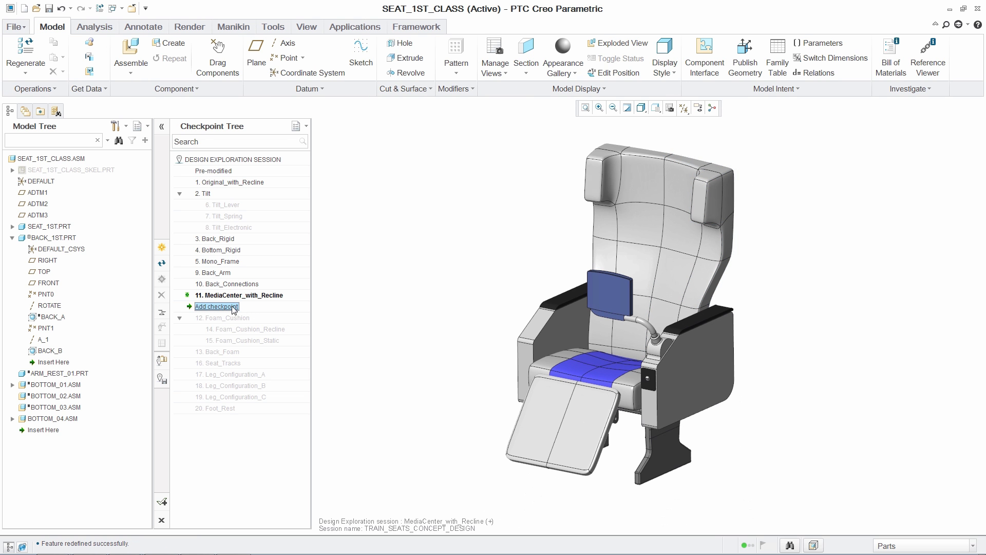
left_click(233, 307)
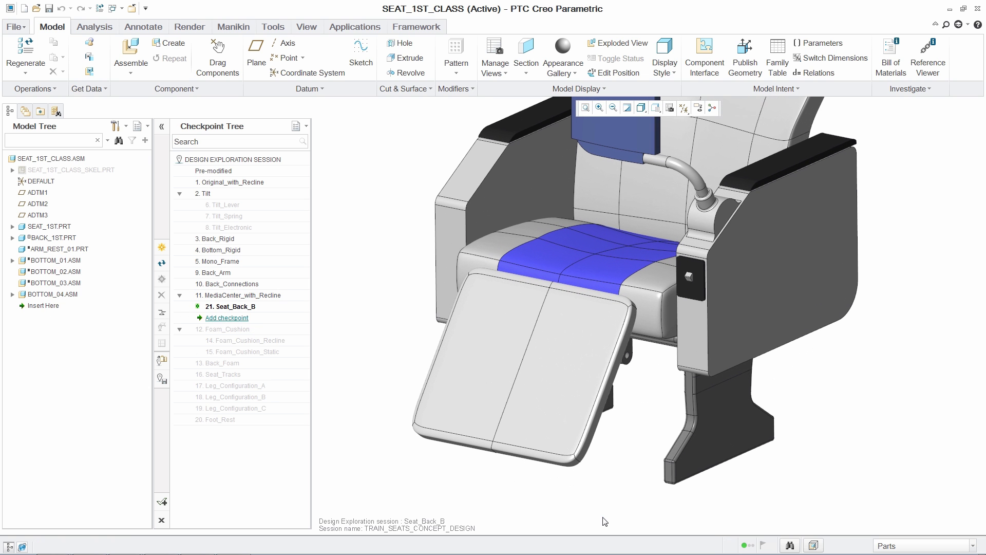
Step: Activate the FEET_02 part, redefine its leg extrusion, and save the design as a checkpoint named Feet_A
left_click(704, 440)
right_click(835, 501)
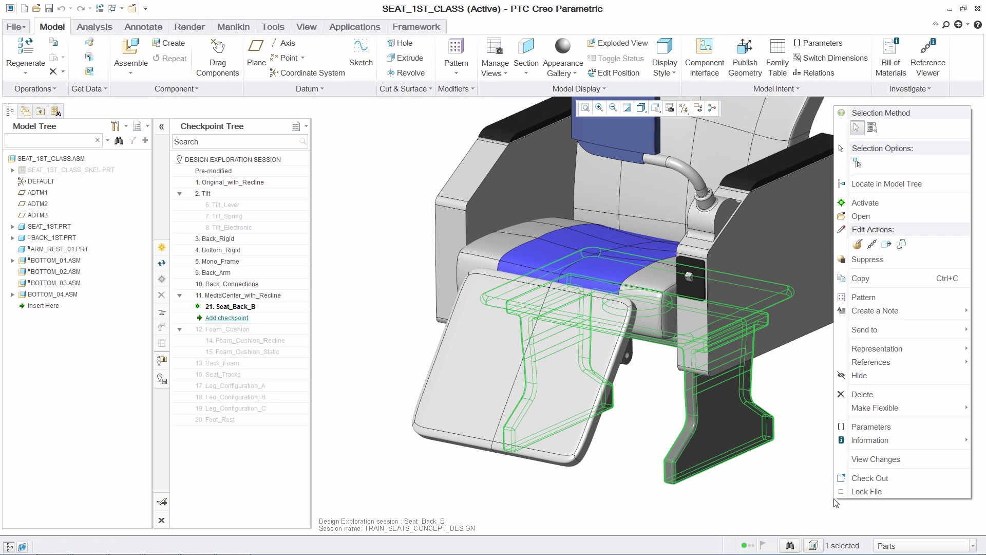
left_click(868, 203)
right_click(66, 422)
left_click(102, 244)
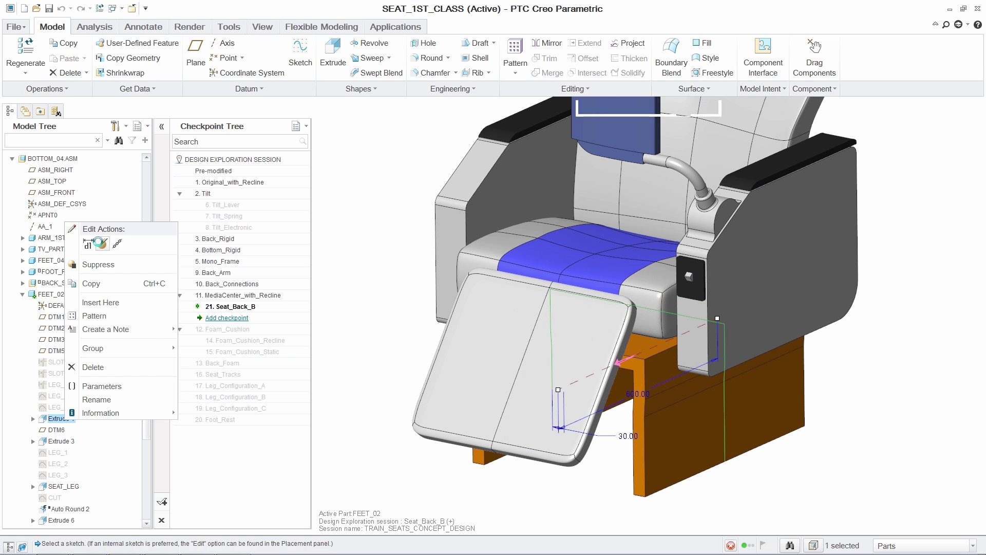
left_click(376, 60)
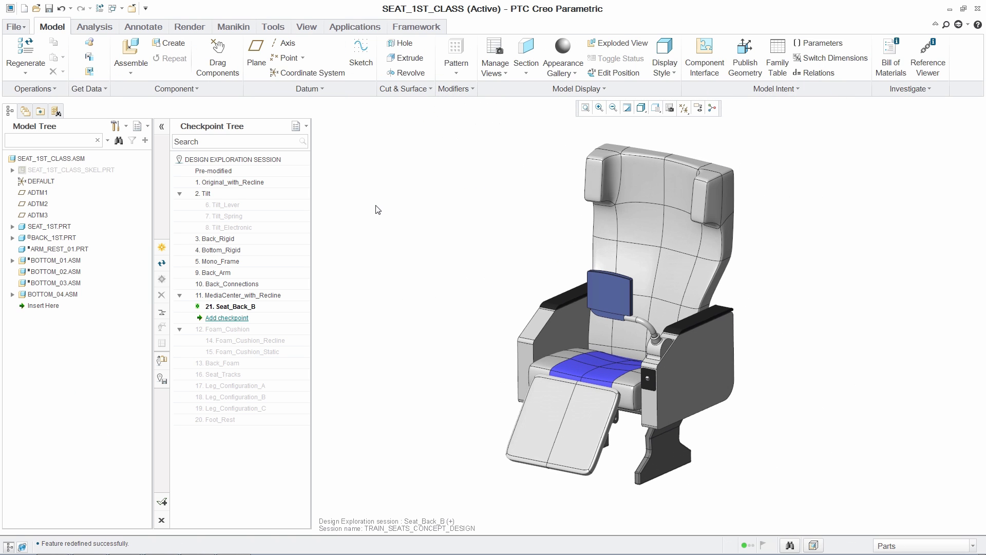
left_click(239, 319)
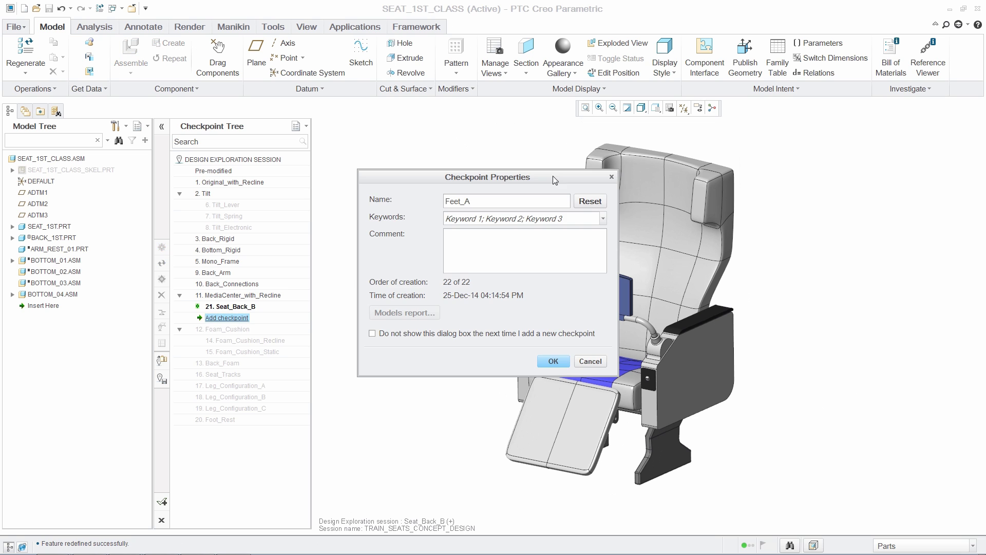
left_click(552, 360)
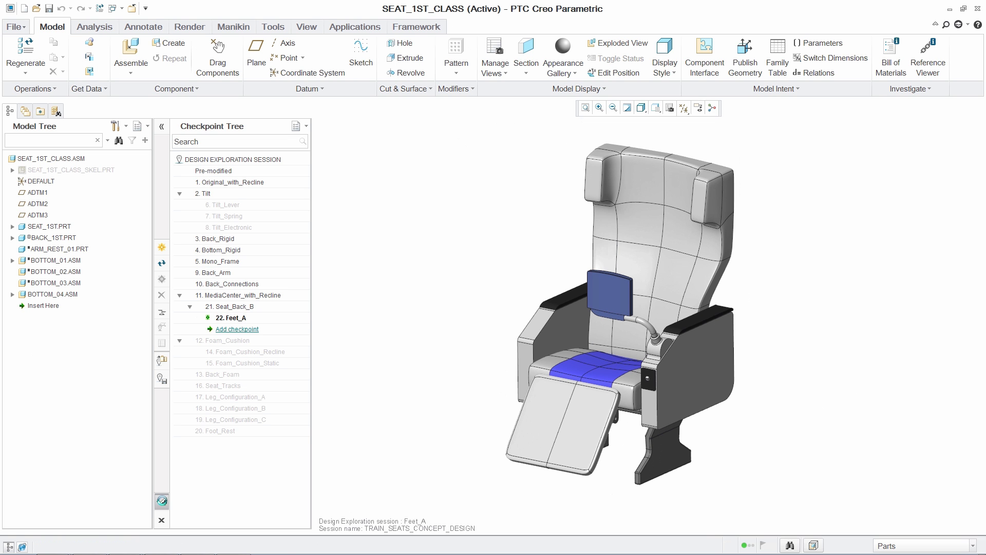
Step: Check in the SEAT_1ST_CLASS.ASM assembly with the accepted design
right_click(73, 159)
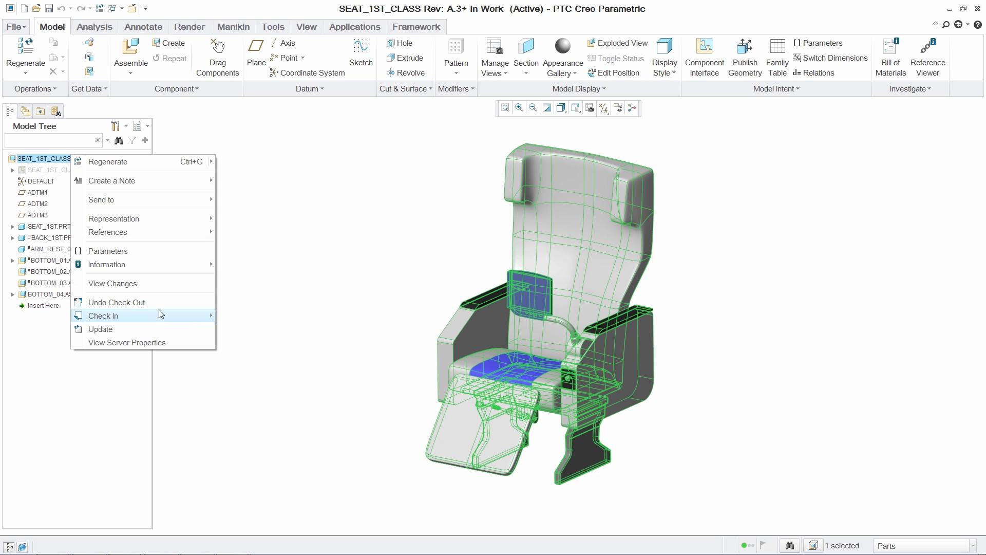
left_click(243, 319)
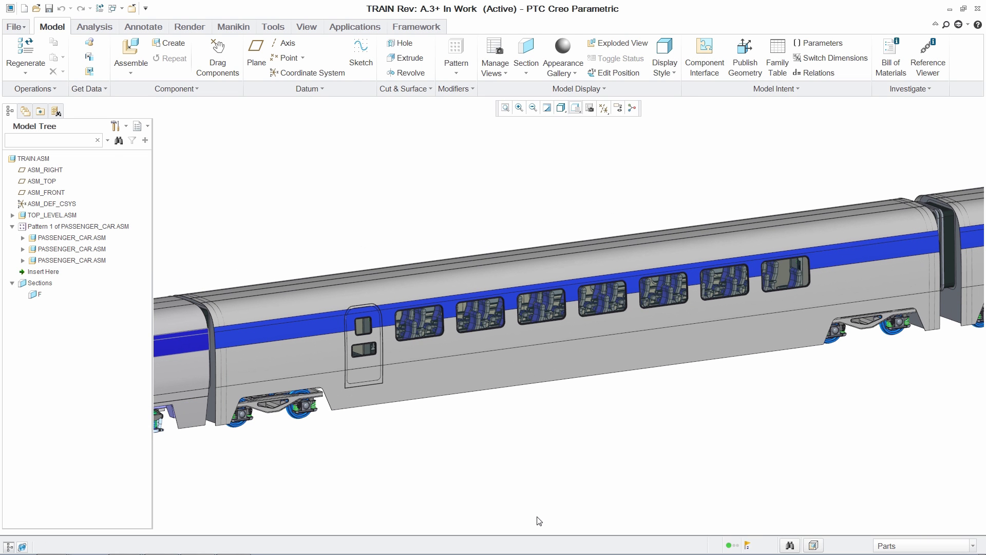
Step: Activate cross-section F of the train and open the Outdated PDM notifications
right_click(37, 298)
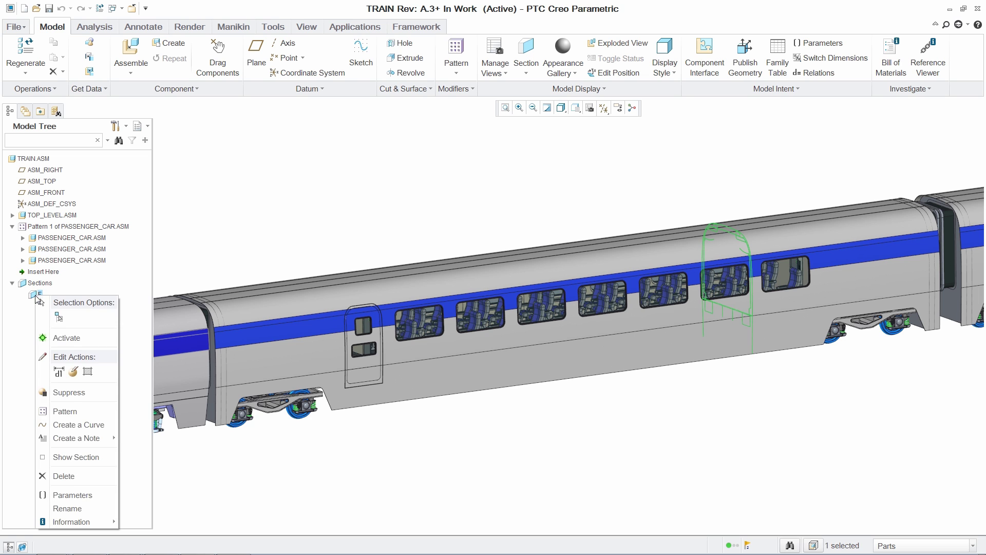
left_click(66, 338)
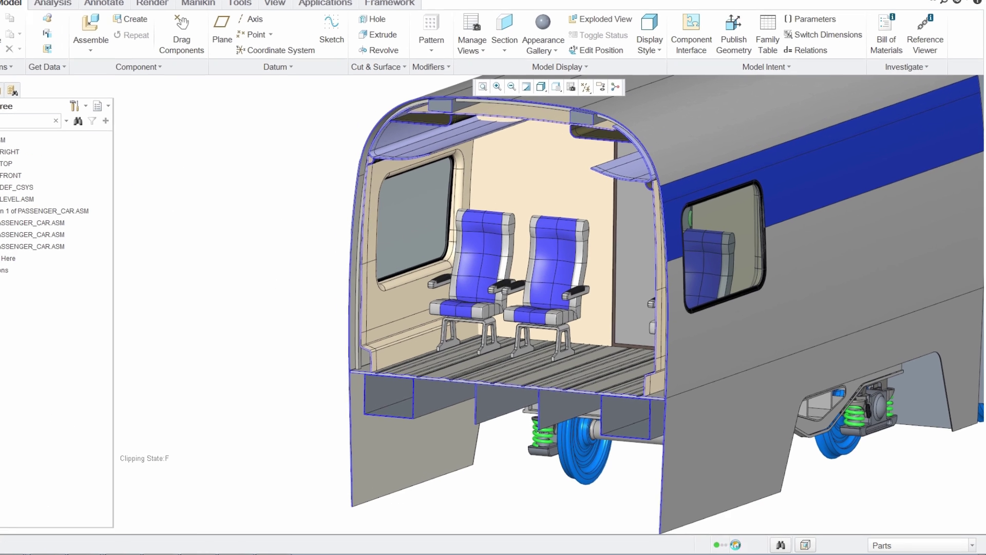
left_click(748, 545)
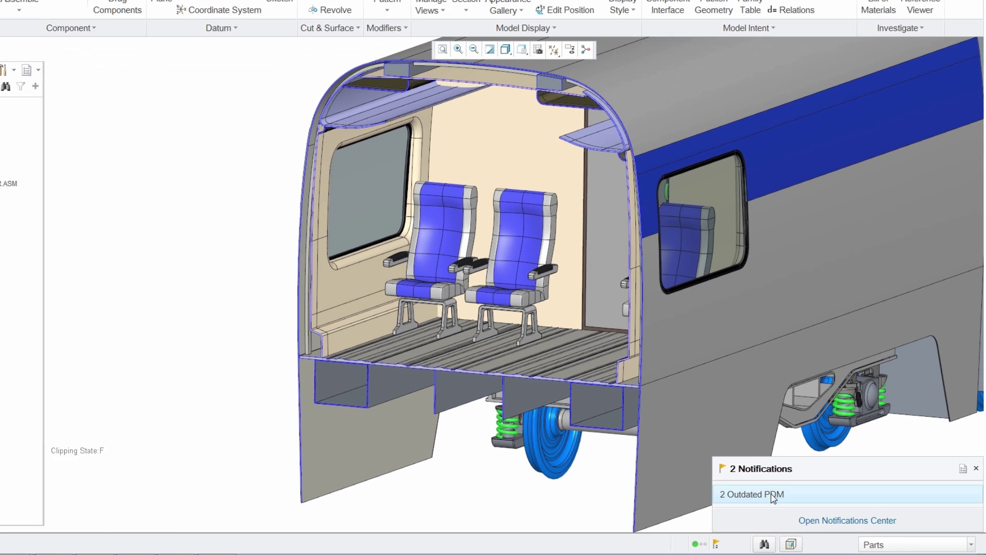
left_click(786, 508)
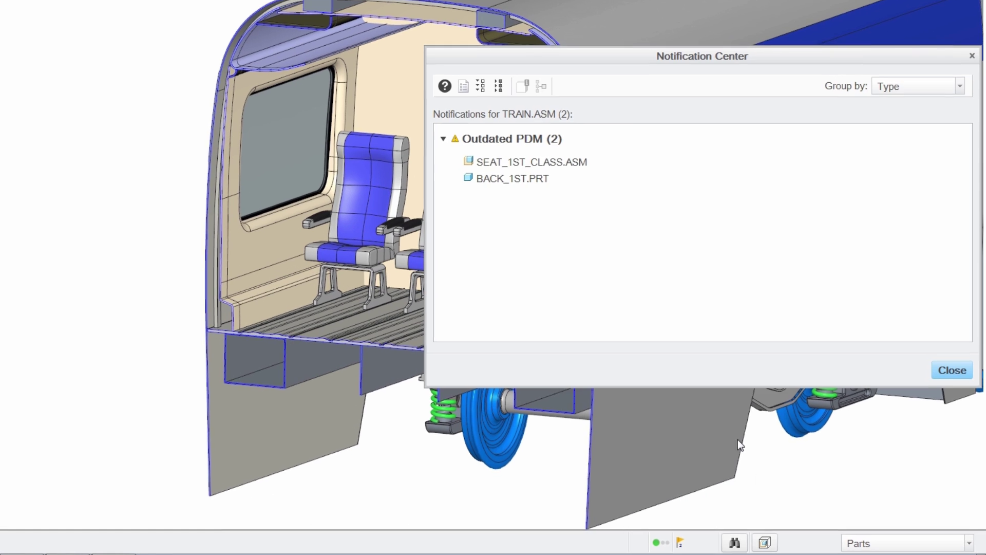
Step: Update the outdated SEAT_1ST_CLASS.ASM and BACK_1ST.PRT with the files from the server
left_click(603, 170)
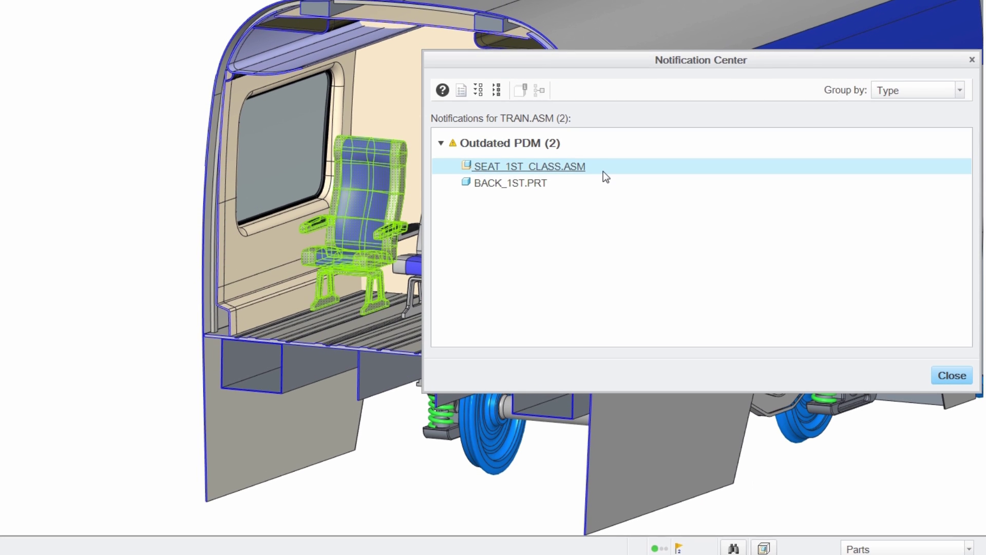
left_click(596, 179, "ctrl")
right_click(597, 201)
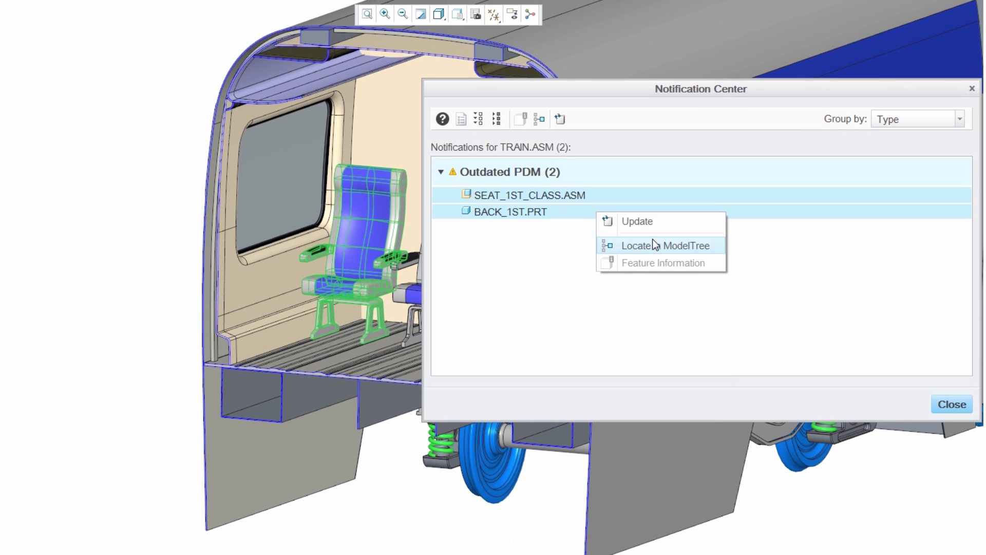
left_click(624, 247)
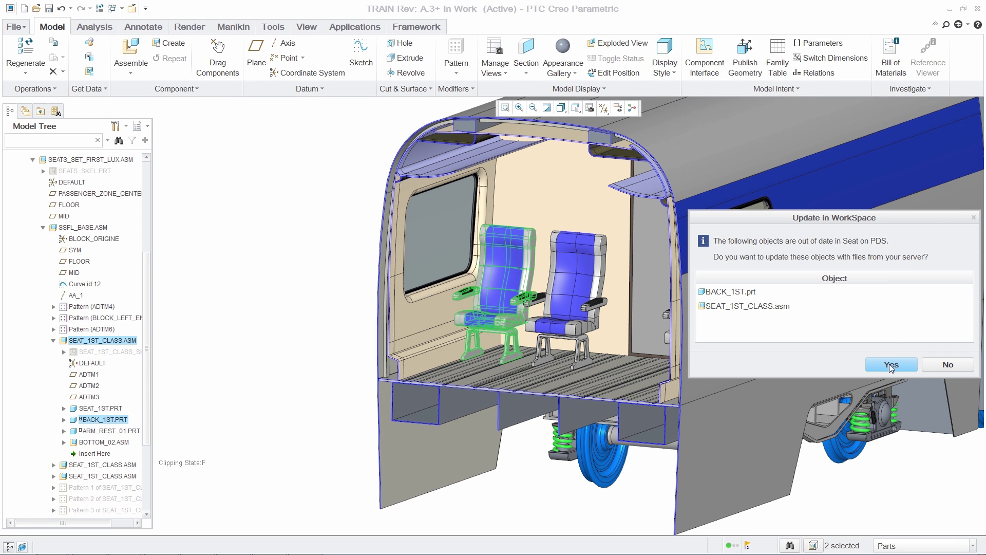
left_click(891, 366)
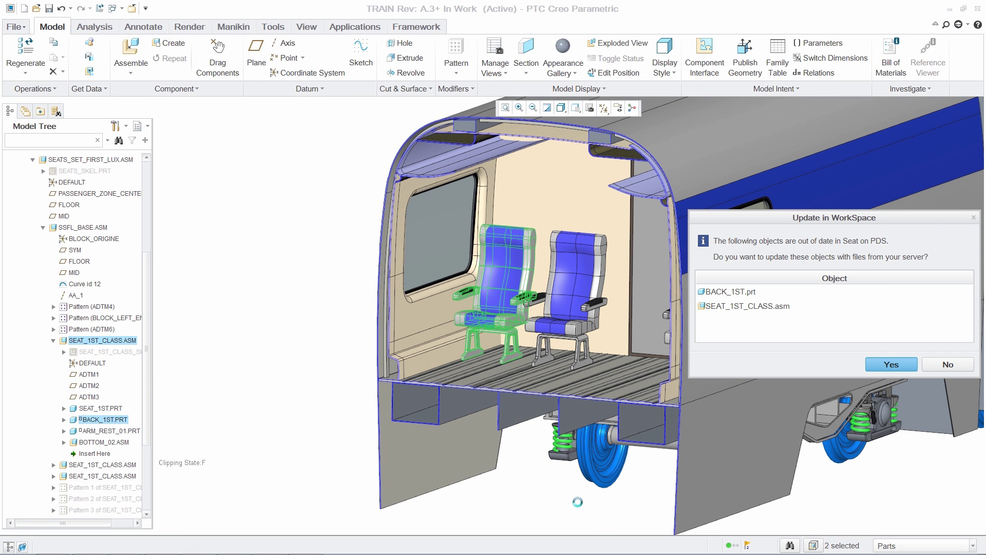
key("ctrl+d")
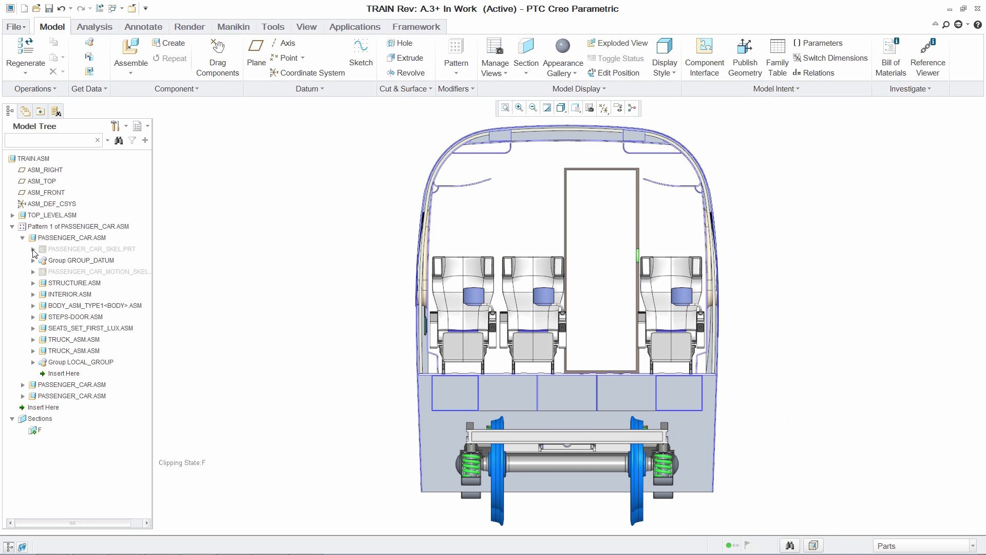
Step: Edit the TRAIN_PROFILE_NEW sketch of PASSENGER_CAR_SKEL, setting the lower half-width to 1550 and the lower side angle to 100 degrees
left_click(33, 250)
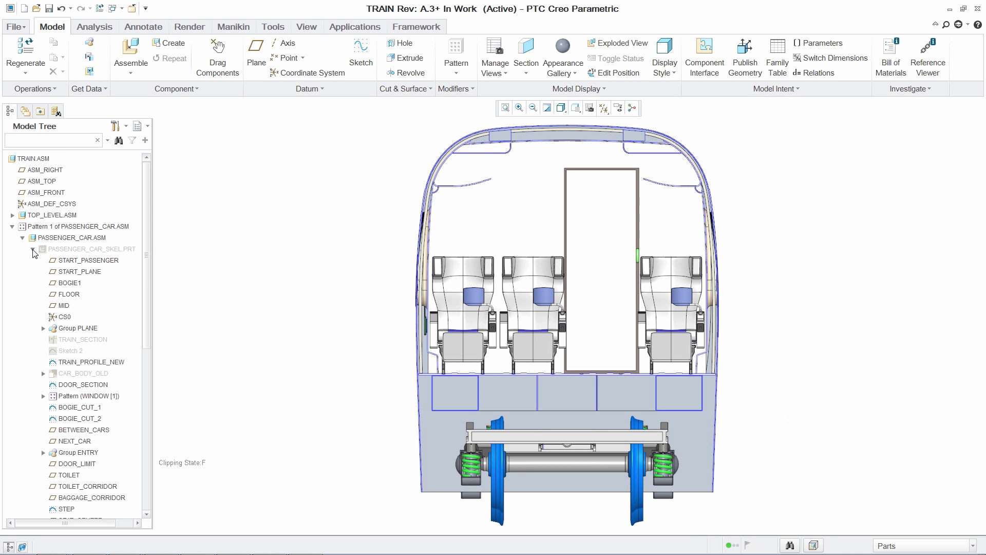
right_click(84, 361)
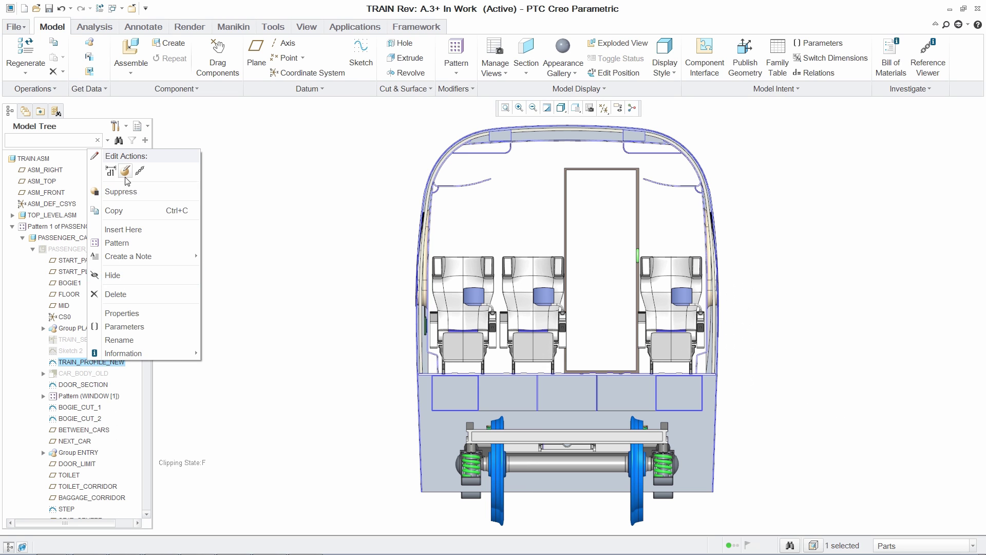
left_click(124, 173)
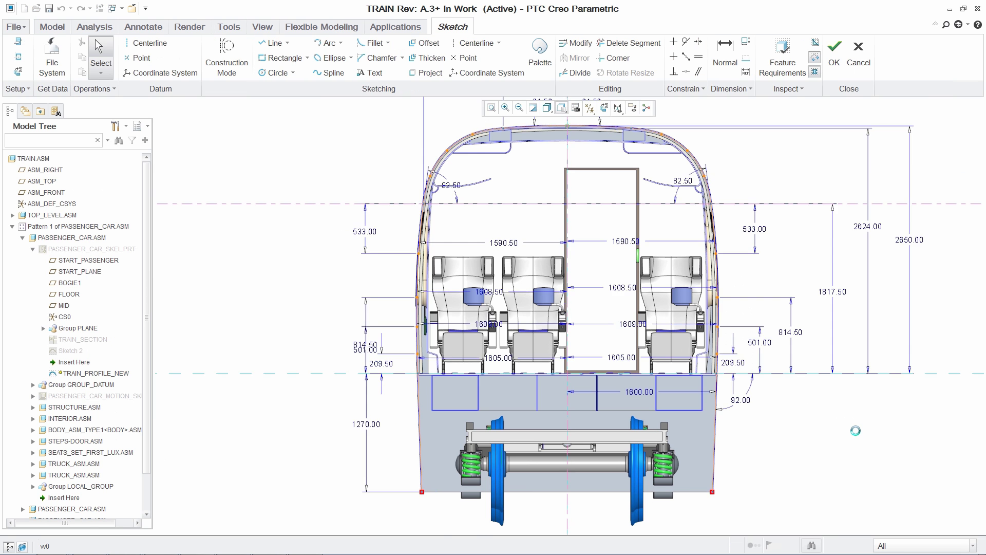
scroll(856, 431, "down", 5)
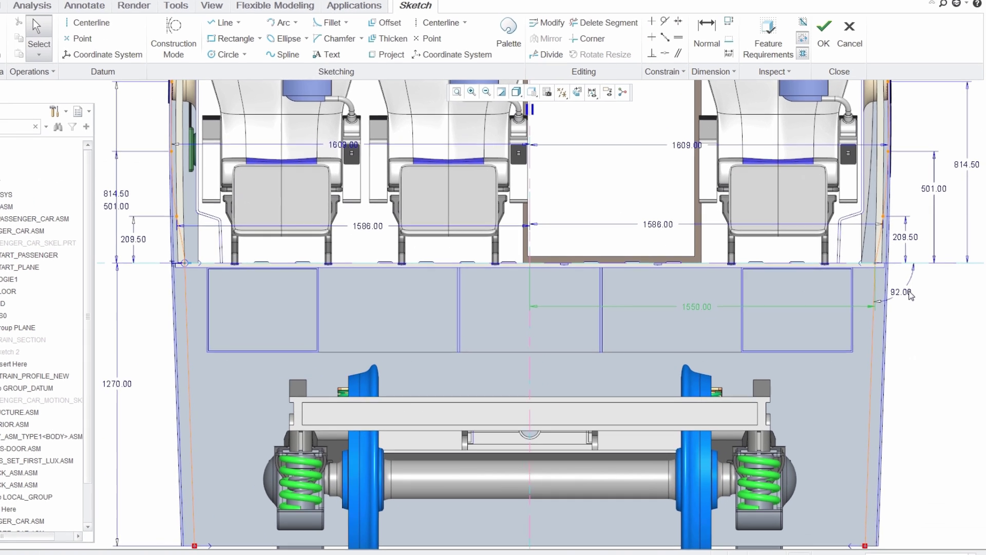
double_click(905, 294)
type("100")
key("Return")
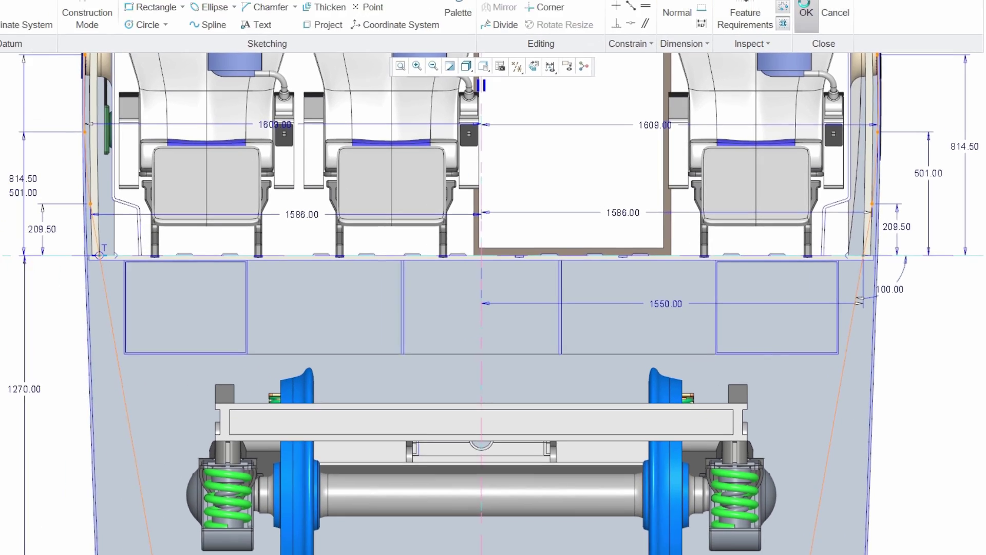
Step: Complete the train profile sketch and regenerate the train assembly
left_click(806, 10)
key("ctrl+g")
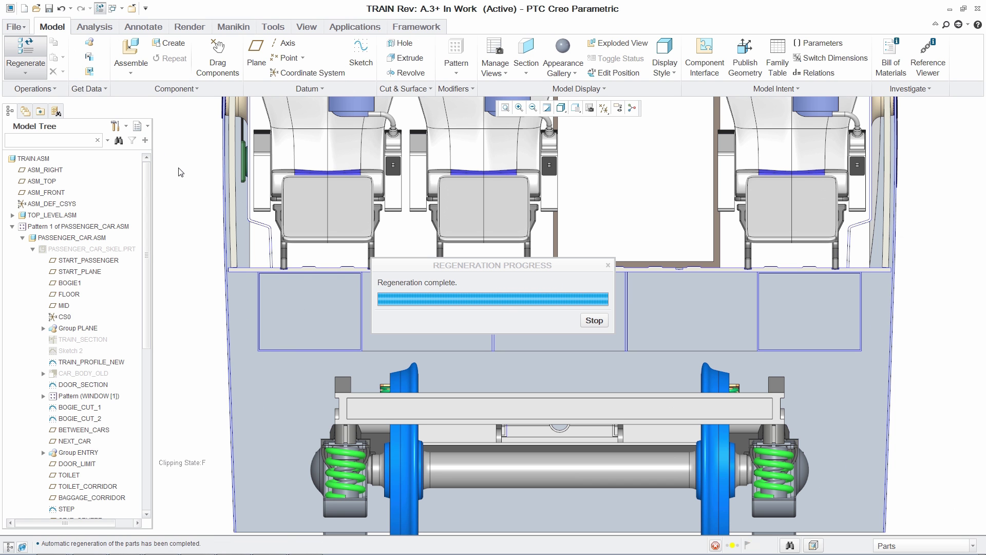
key("ctrl+d")
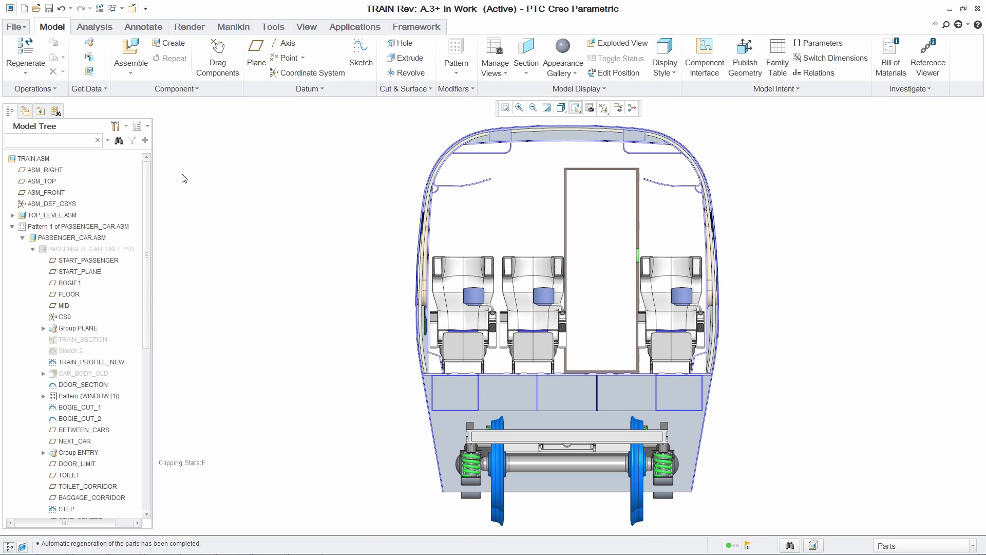
Step: Locate the outdated SLOT_1, SLOT_2 and LEG_SECTION features of FEET_02.PRT in the model tree from their notifications
key("ctrl+d")
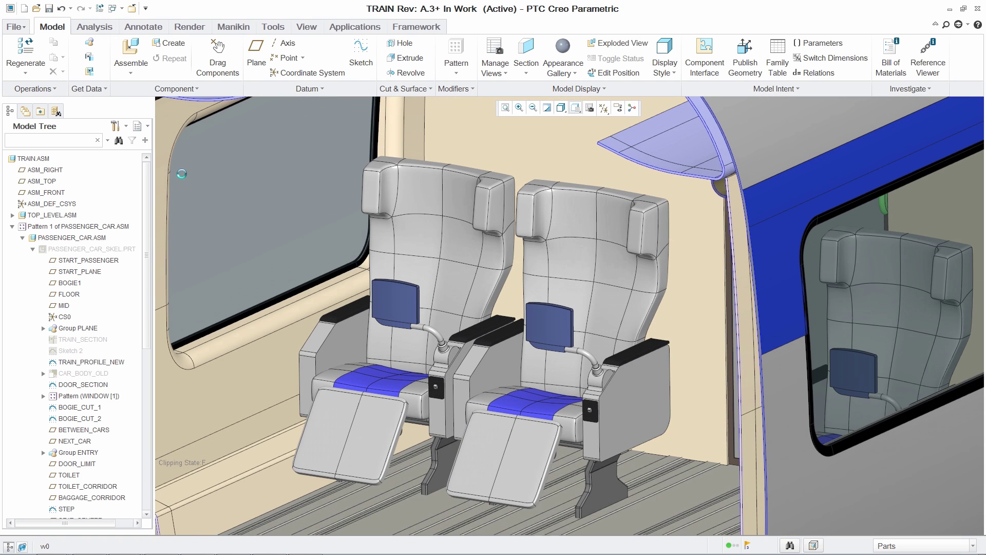
left_click(748, 547)
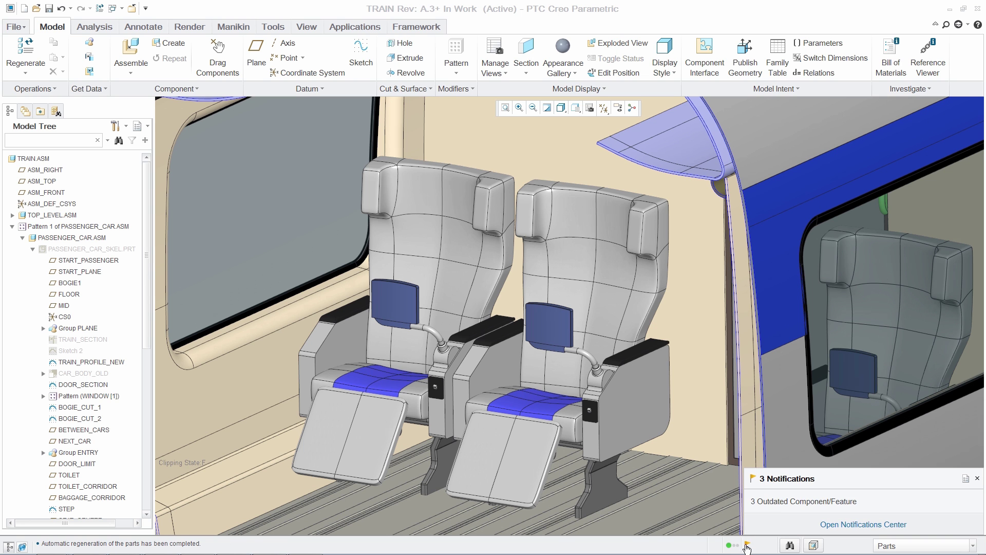
left_click(799, 502)
left_click(360, 249)
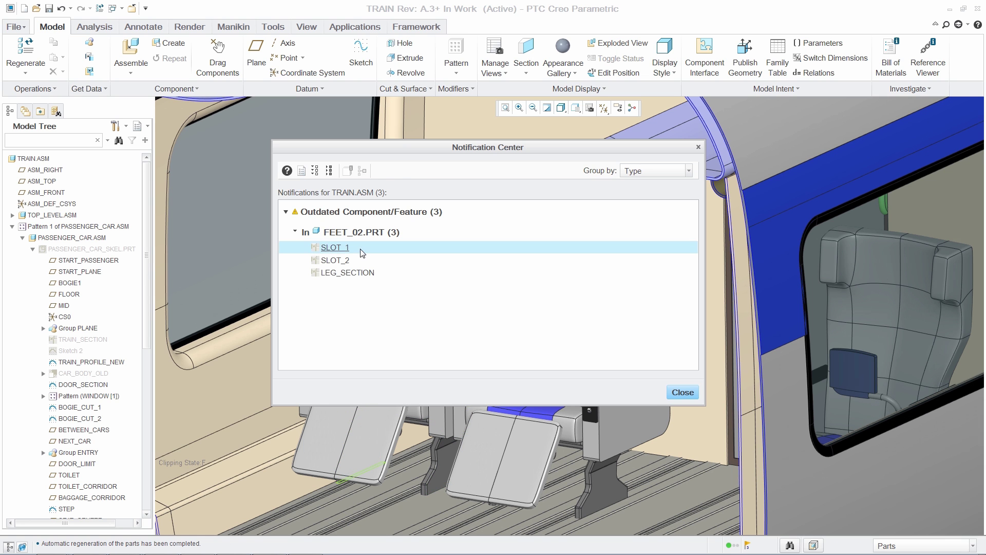
left_click(390, 274, "shift")
right_click(390, 273)
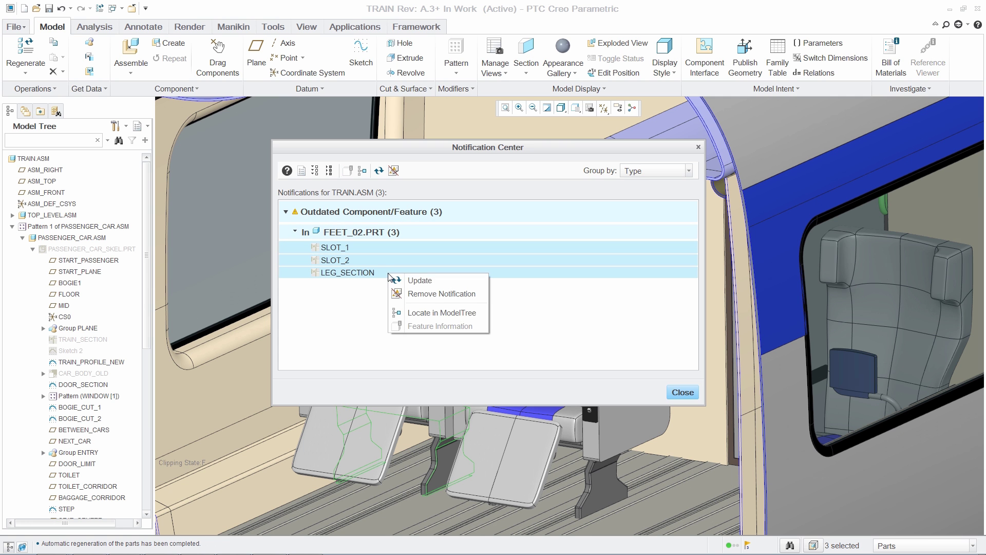
left_click(459, 314)
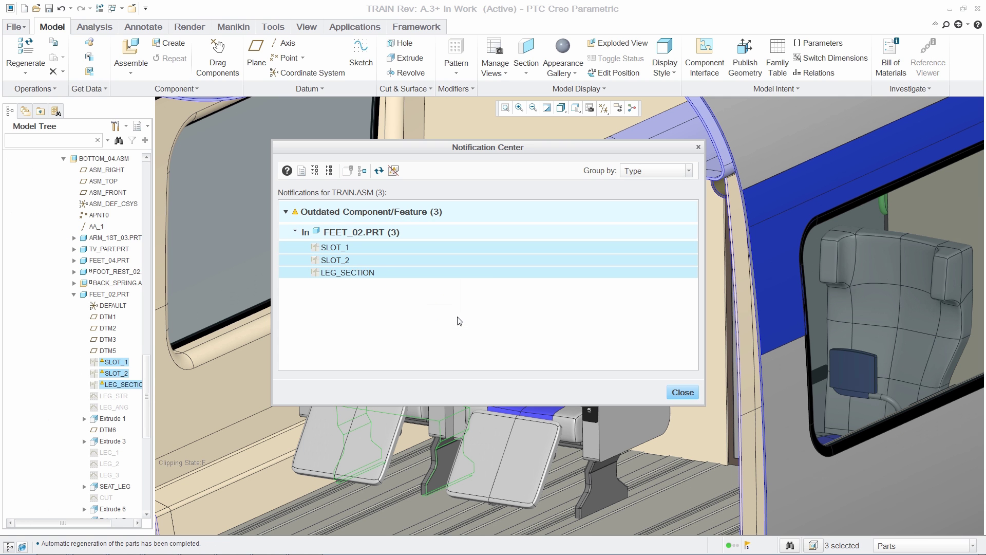
left_click(682, 392)
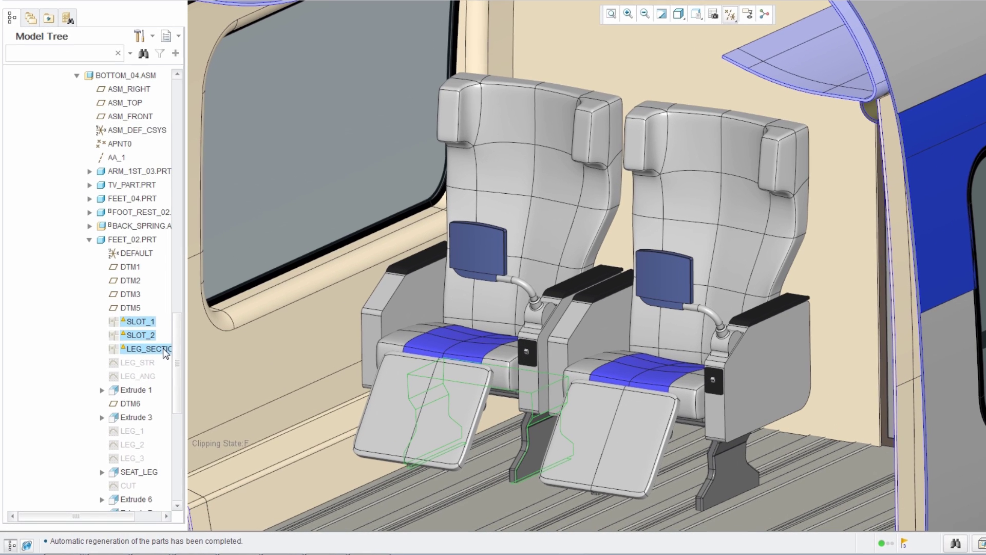
Step: Show the update differences for the SLOT_1, SLOT_2 and LEG_SECTION features
right_click(155, 359)
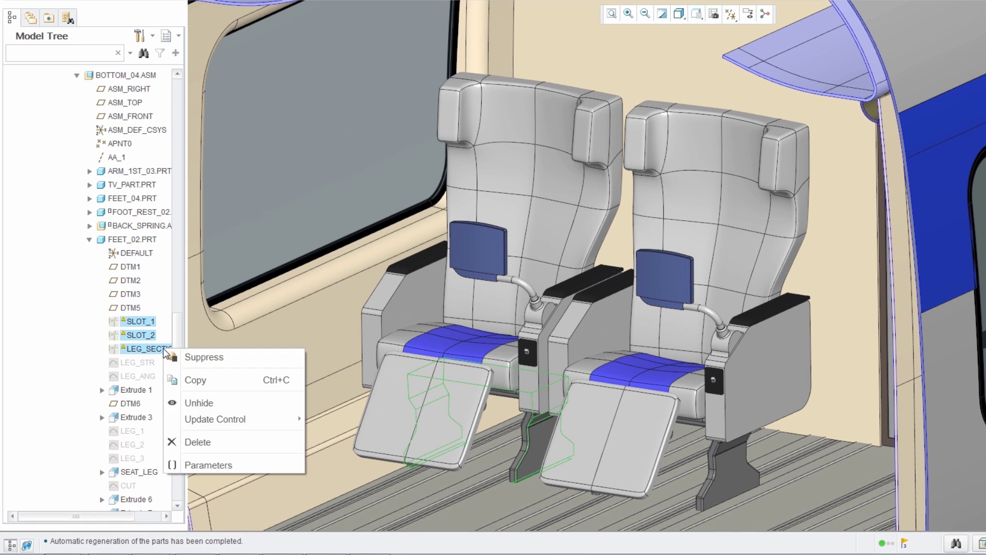
mouse_move(267, 420)
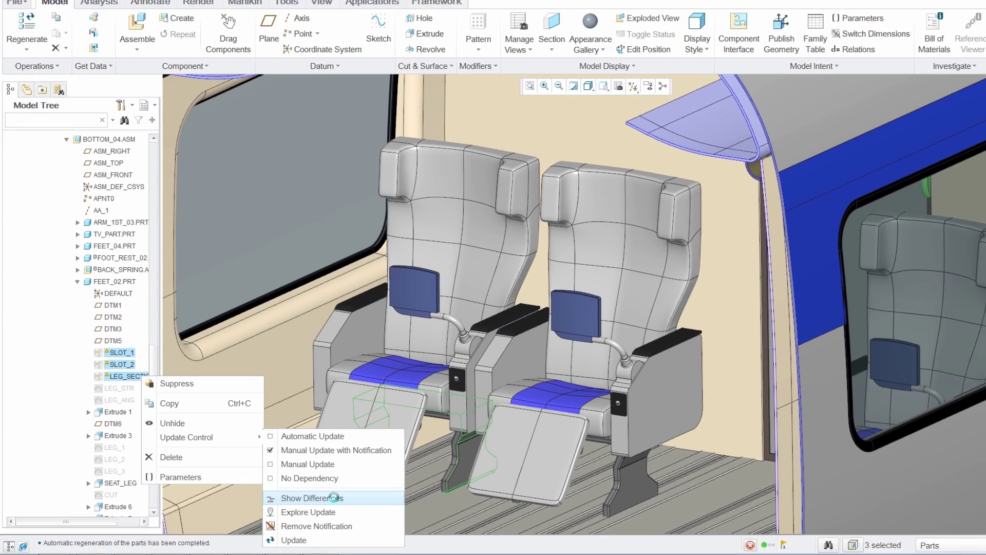
left_click(334, 497)
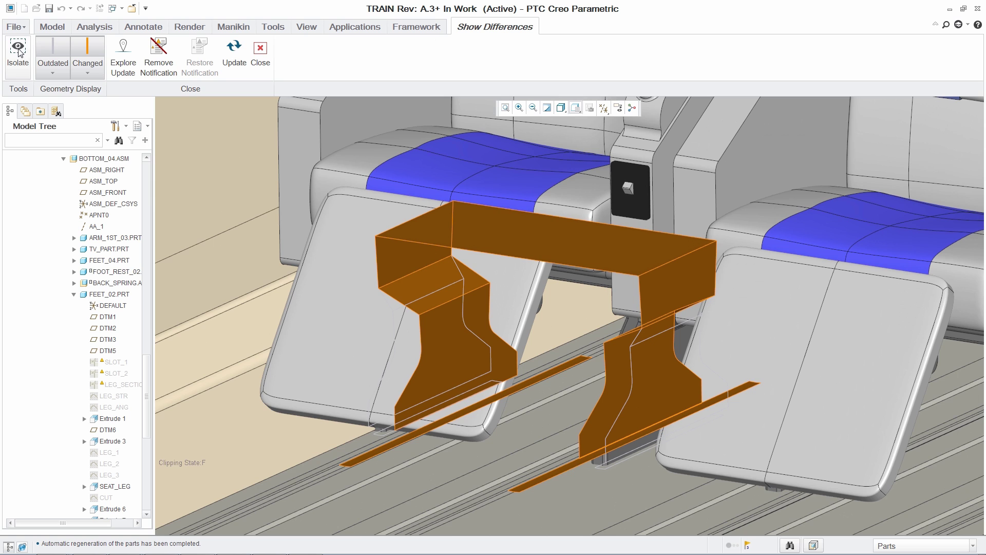
Step: Compare the isolated outdated and changed leg geometry, then hide the outdated geometry and show the changed version within the full assembly
left_click(19, 51)
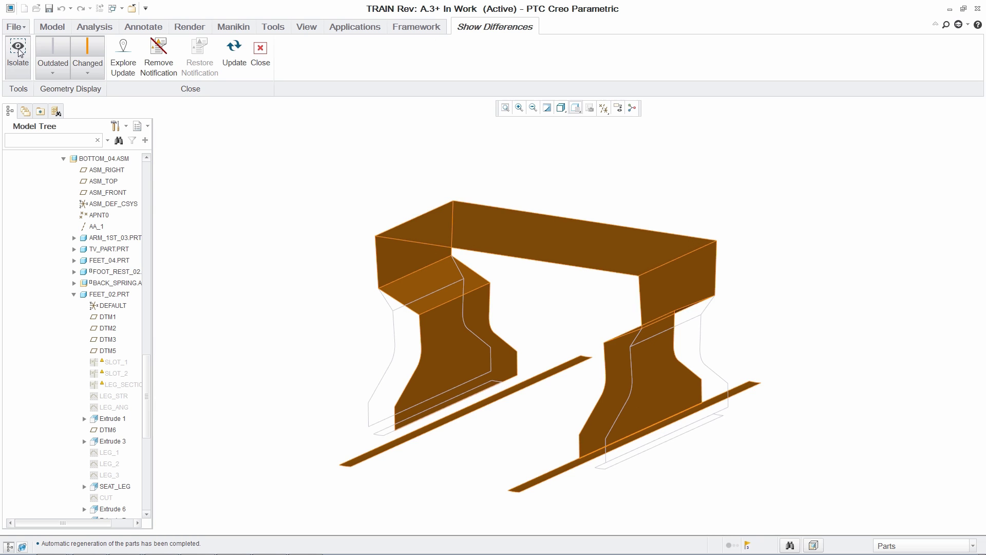
left_click(96, 52)
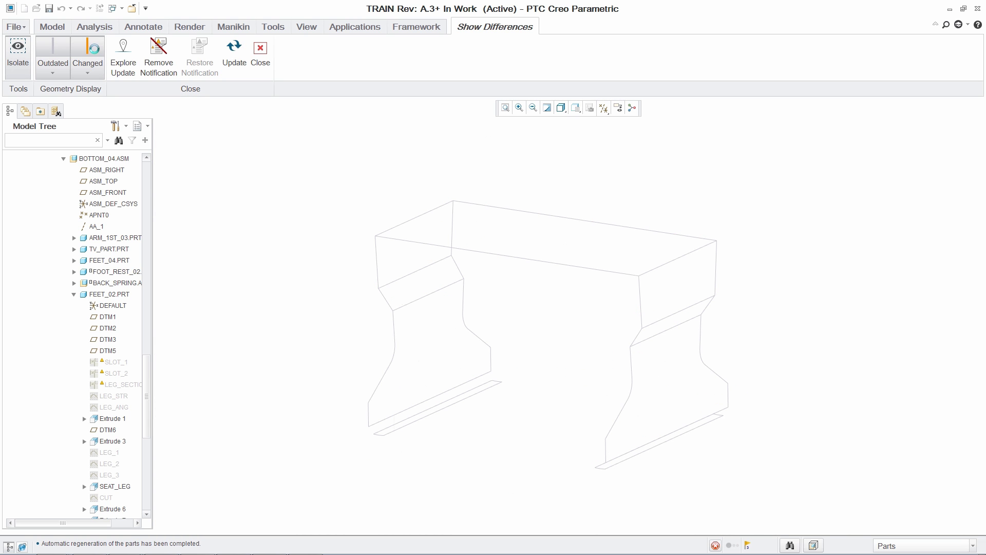
left_click(96, 53)
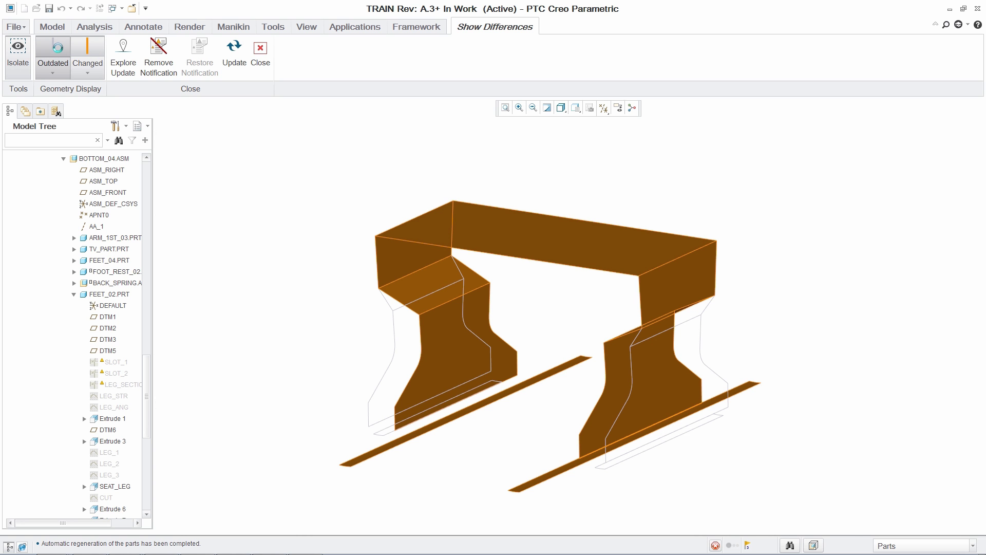
left_click(53, 51)
left_click(17, 47)
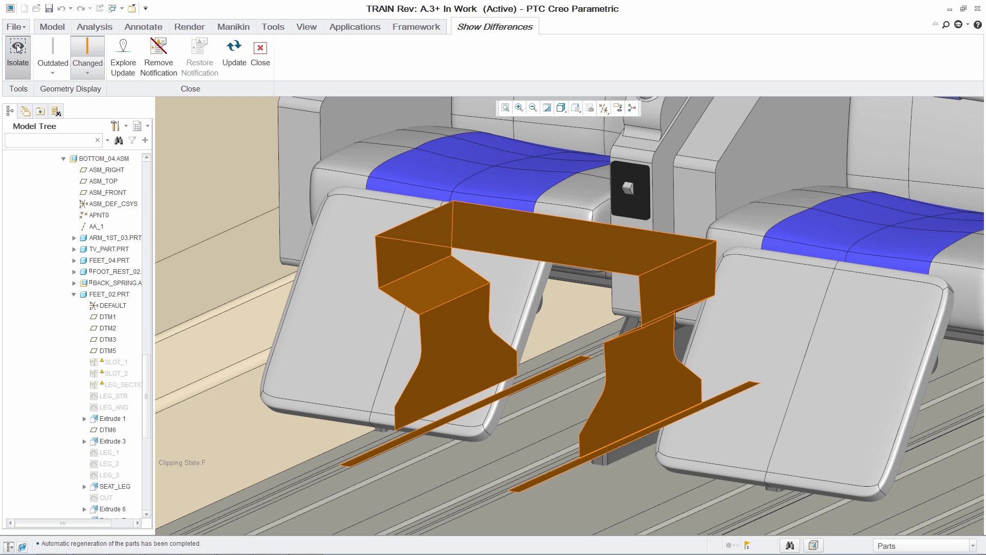
Step: Explore the update in a Design Exploration session and locate the failed FEET_02.PRT component of BOTTOM_04.ASM in the model tree
left_click(124, 55)
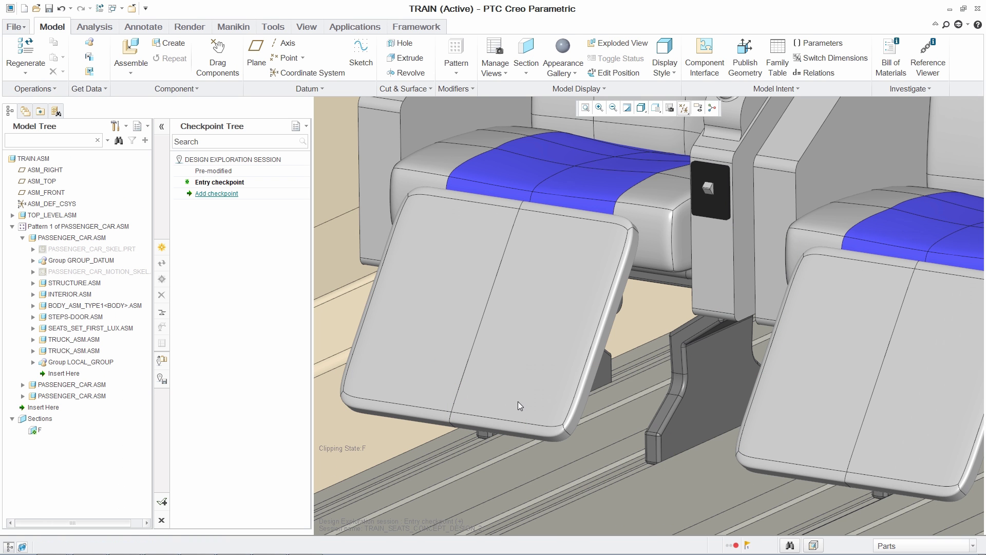
mouse_move(748, 547)
left_click(794, 503)
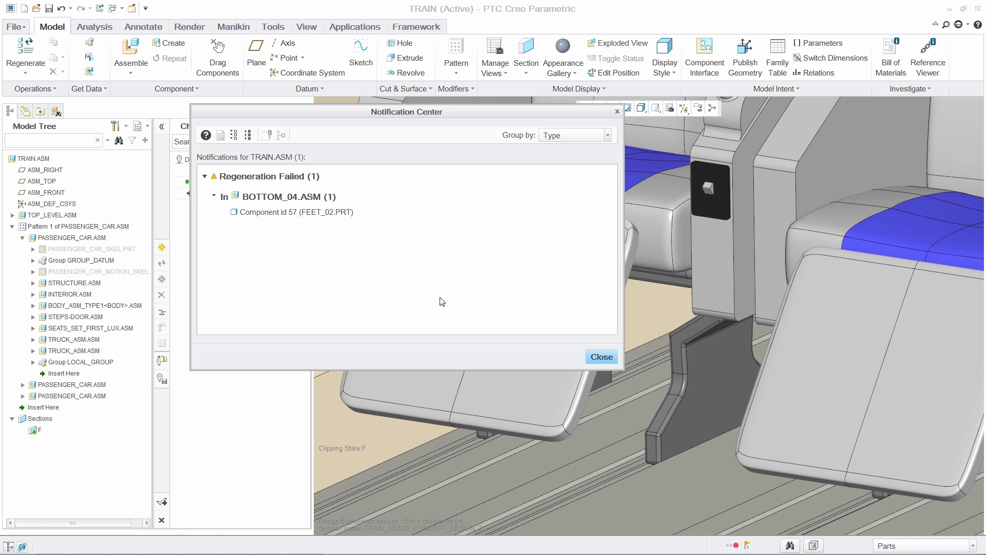
right_click(320, 215)
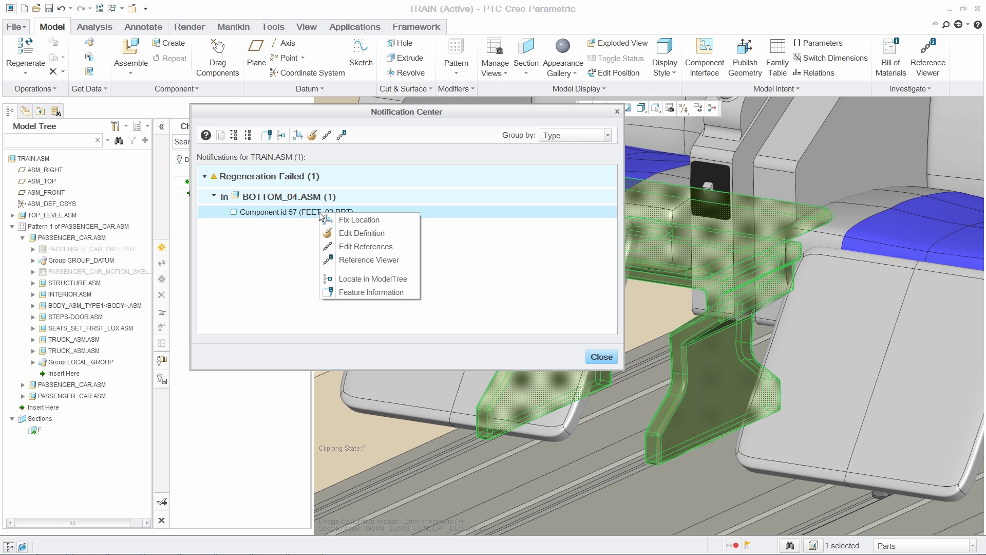
left_click(354, 278)
Step: Redefine the placement of the failed FEET_02.PRT component by changing its Distance constraint to Angle Offset
right_click(371, 212)
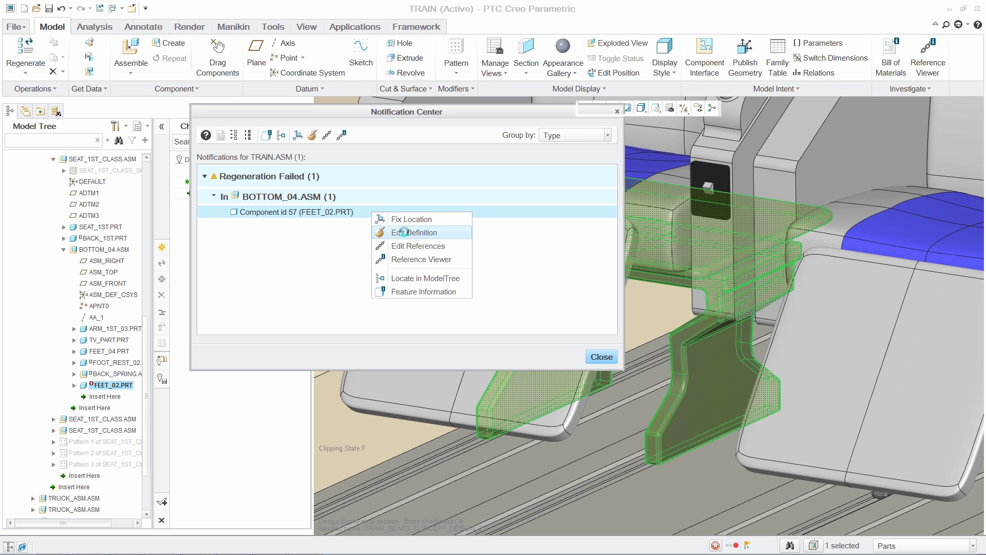
left_click(407, 232)
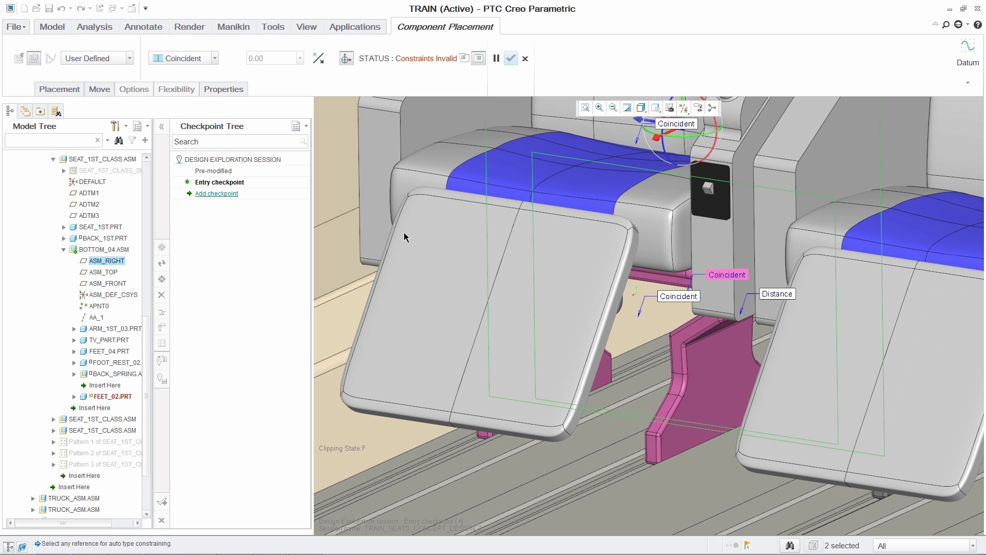
left_click(64, 89)
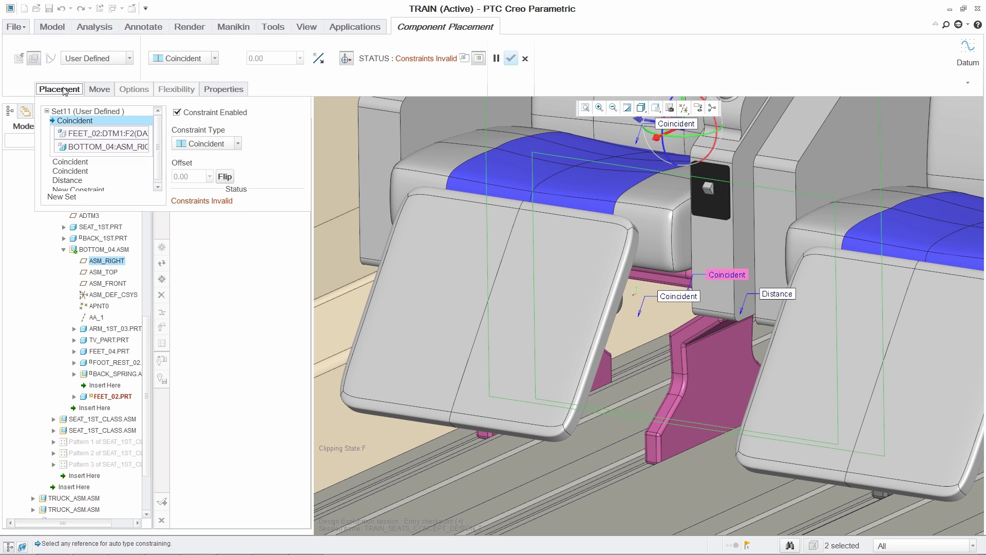
left_click(67, 180)
left_click(212, 143)
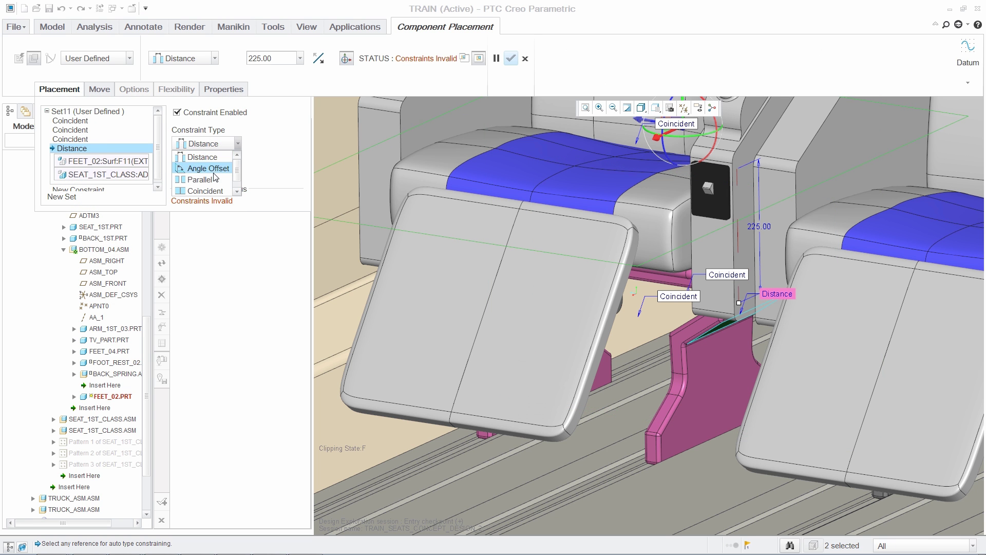
left_click(213, 163)
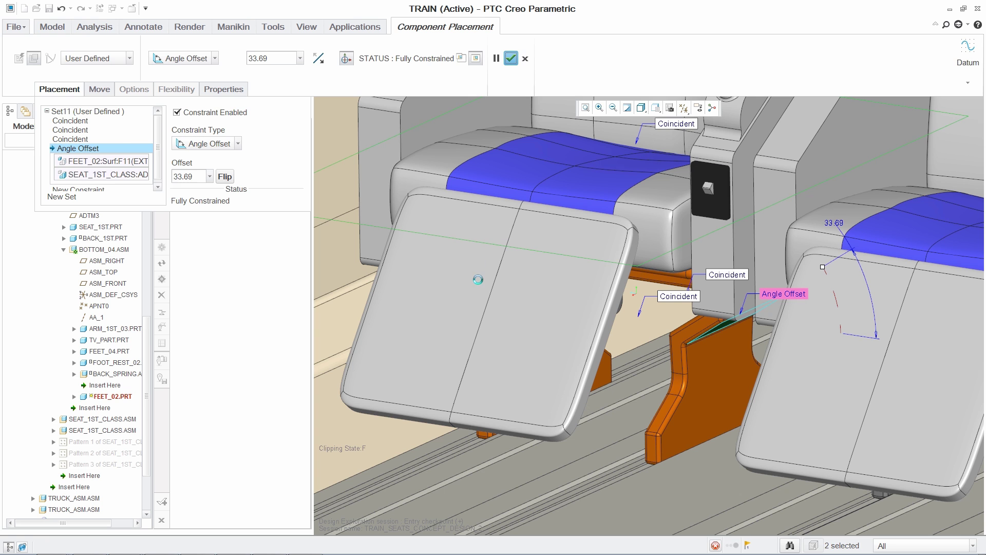
middle_click(478, 279)
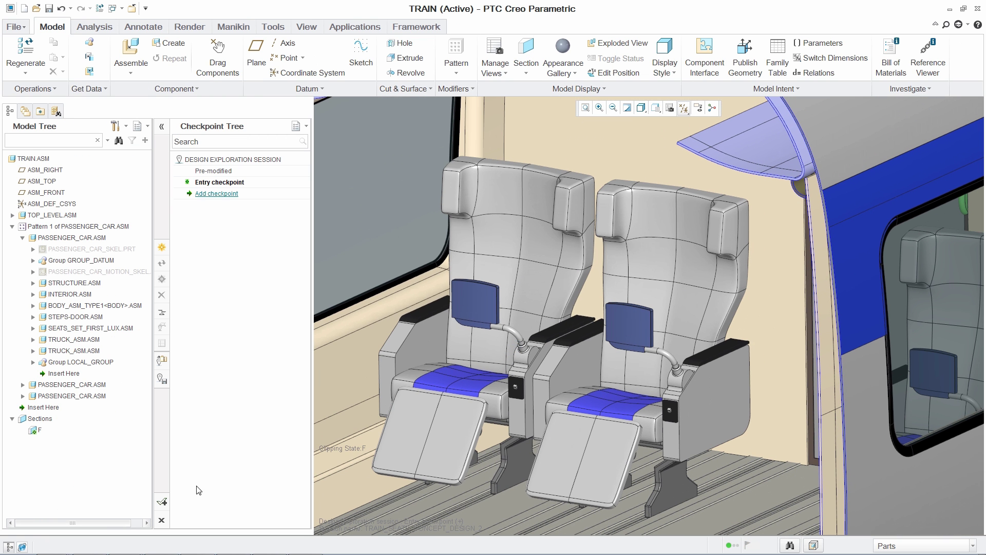
Step: Accept the Design Exploration session without saving it and check in TRAIN.ASM with the Auto option
left_click(161, 504)
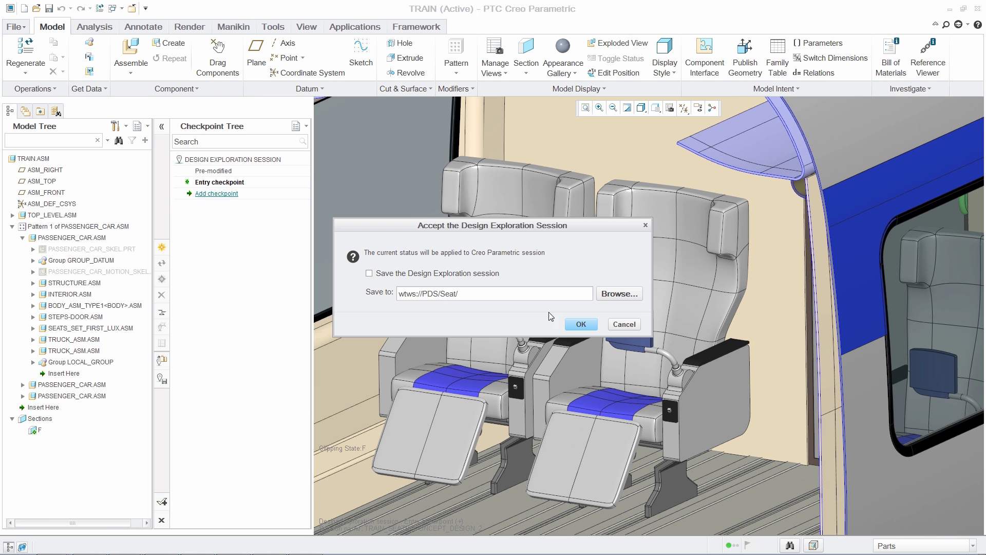
left_click(581, 324)
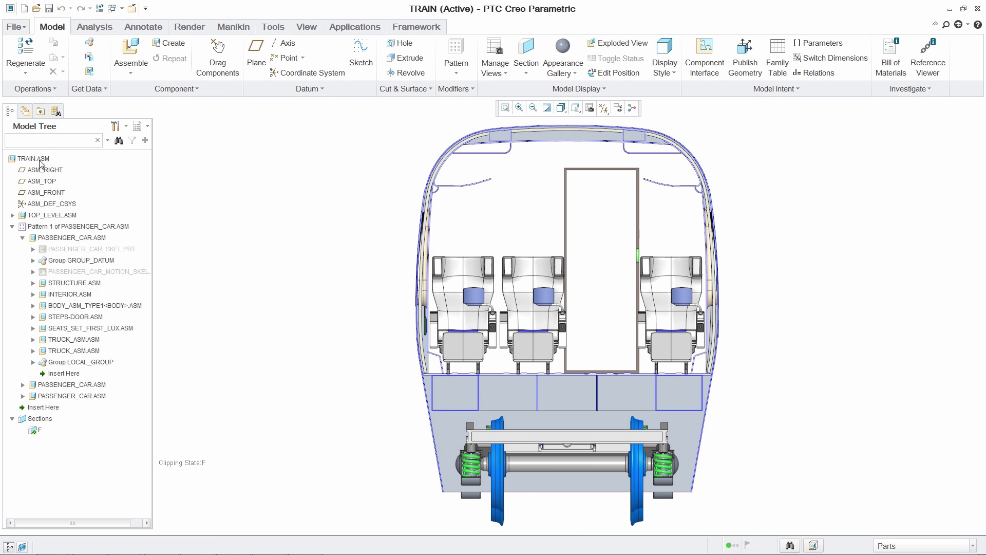
right_click(41, 162)
mouse_move(170, 320)
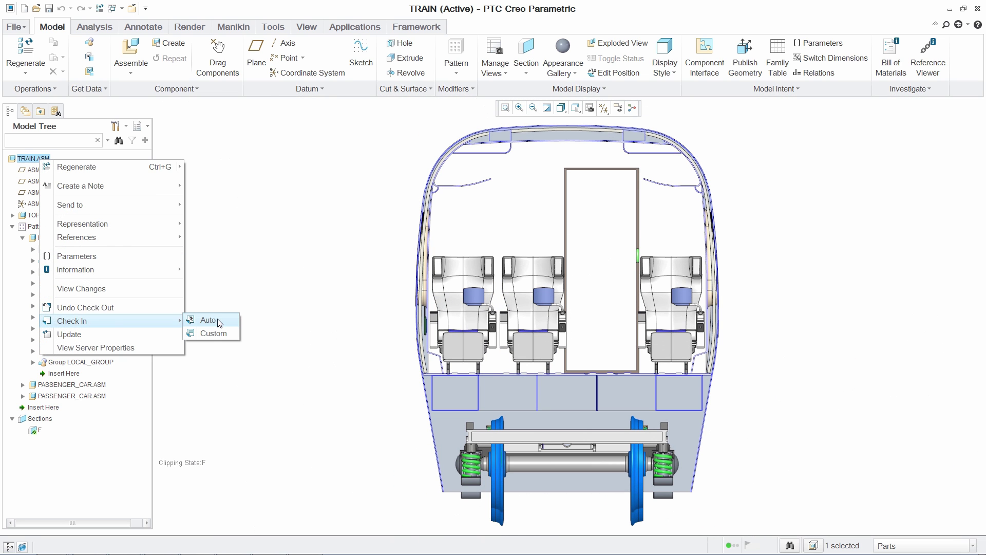
left_click(208, 320)
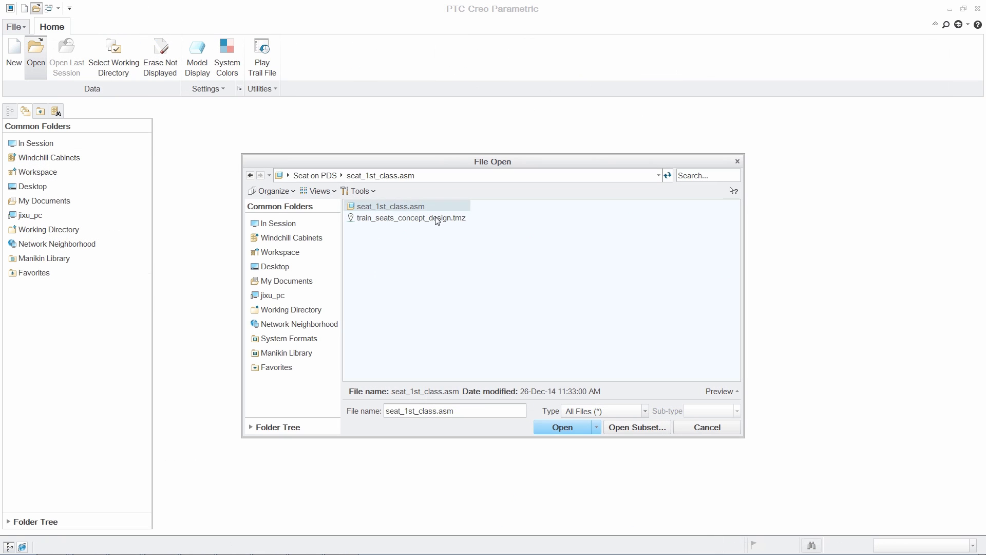
Step: Open the saved exploration session train_seats_concept_design.tmz and activate its Original_with_Recline checkpoint
left_click(437, 220)
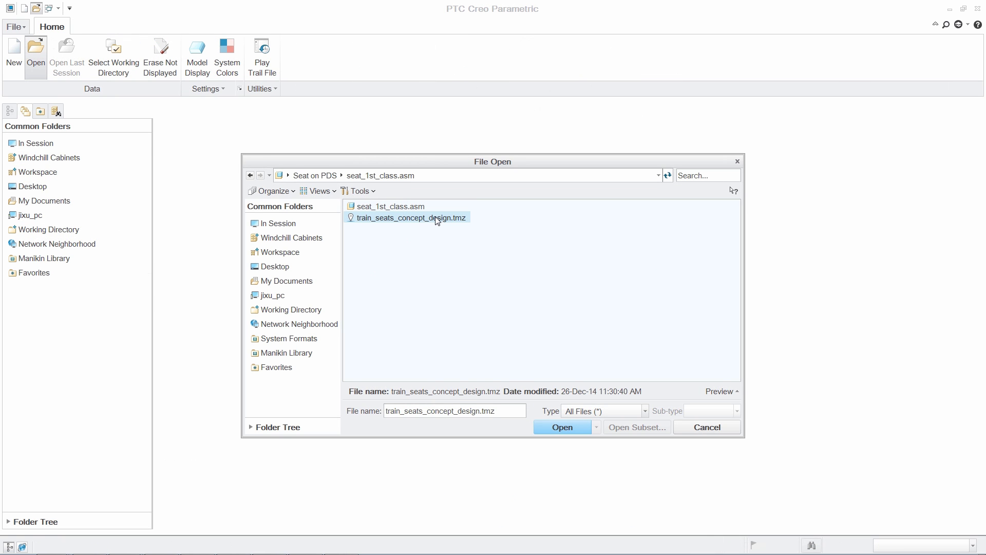
left_click(554, 433)
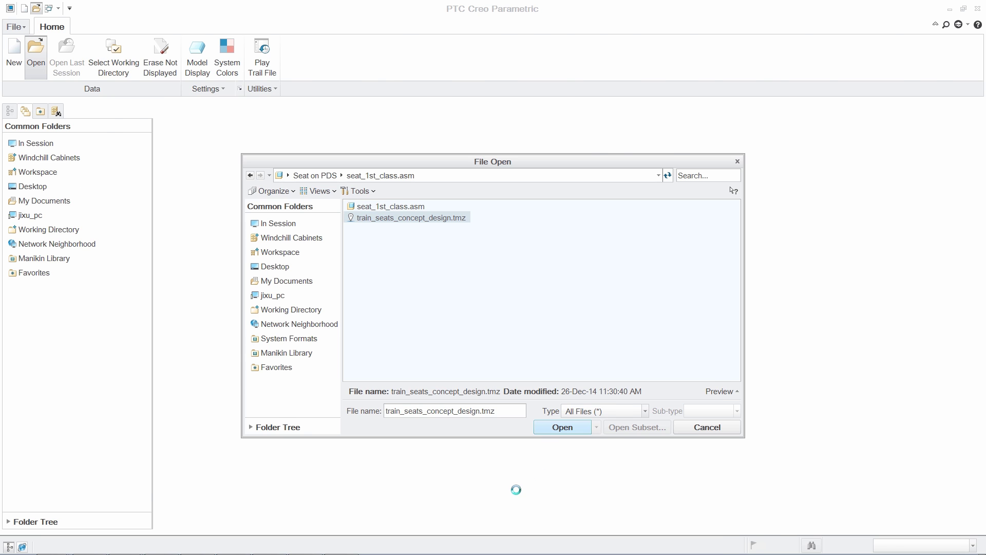
right_click(246, 183)
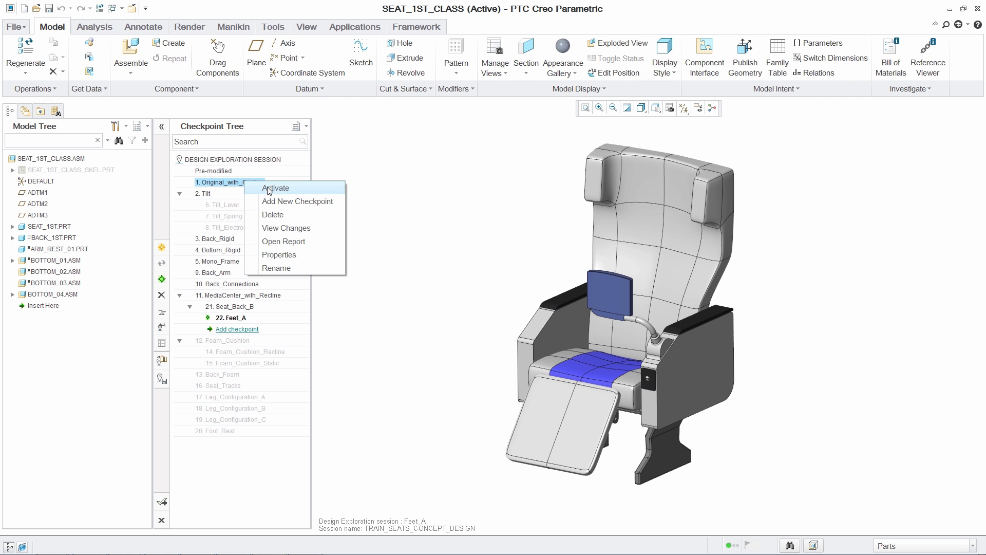
left_click(278, 189)
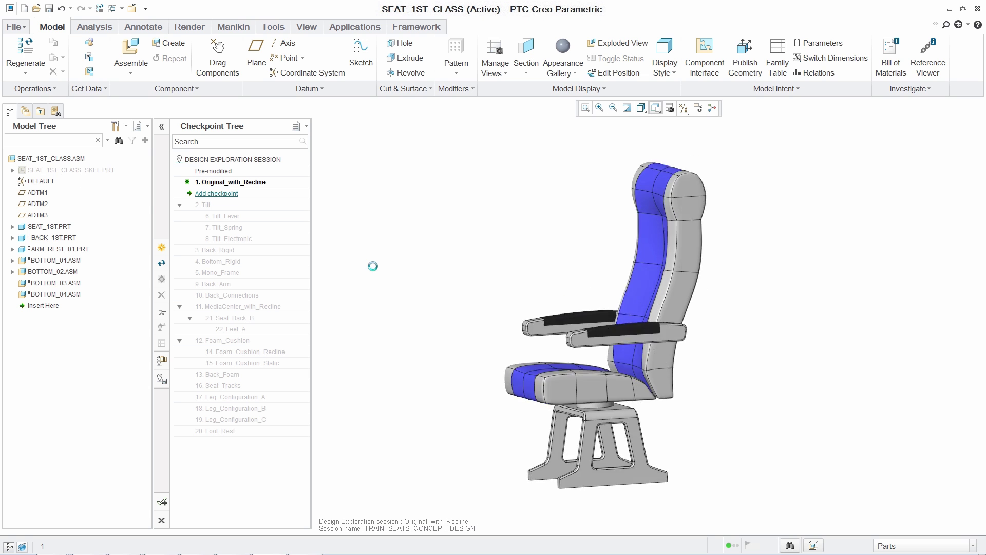
Step: Review the seat concepts by activating the Foot_Rest checkpoint and then the MediaCenter_with_Recline checkpoint
right_click(235, 433)
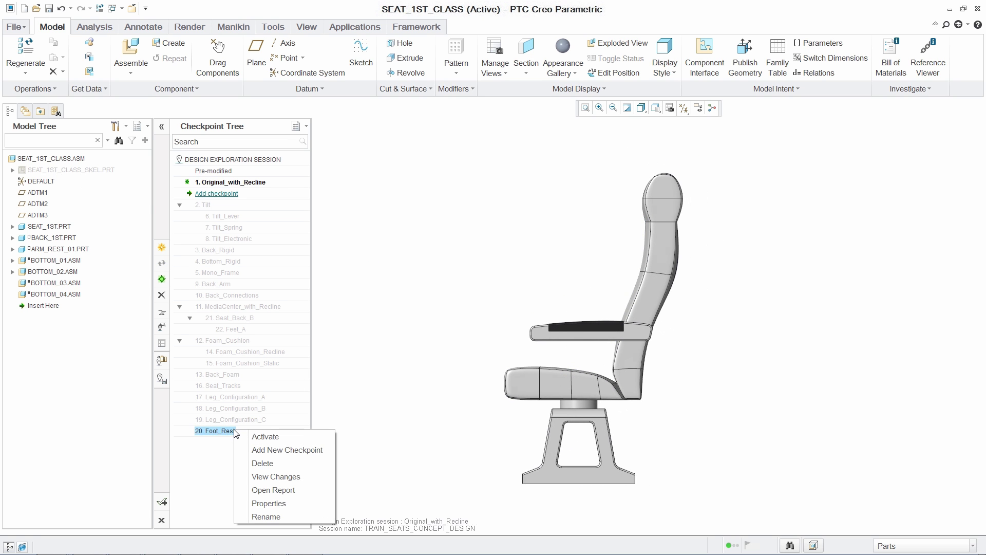
left_click(257, 438)
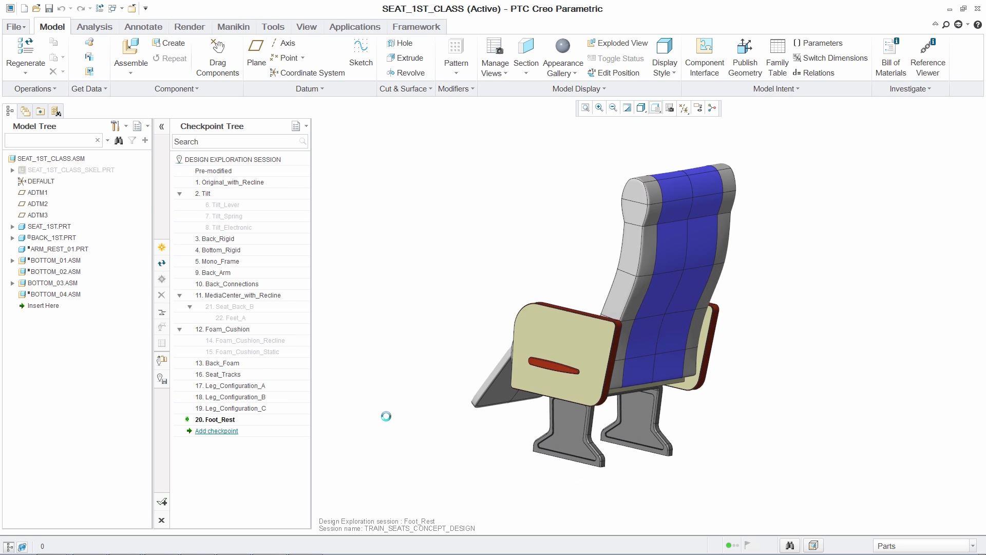
right_click(259, 297)
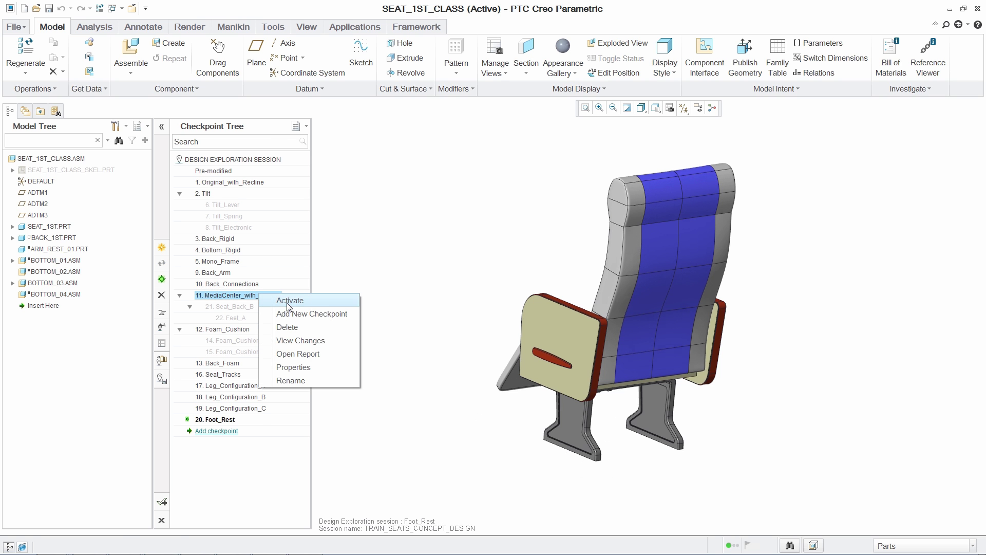
left_click(296, 303)
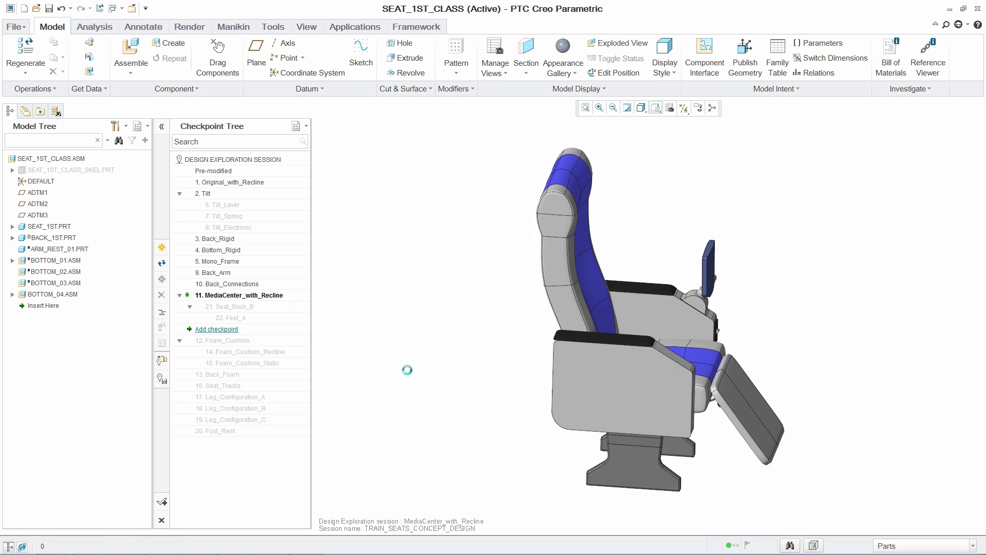
Step: Review the media center variants by activating the Seat_Back_B checkpoint and then its Feet_A child checkpoint
right_click(234, 309)
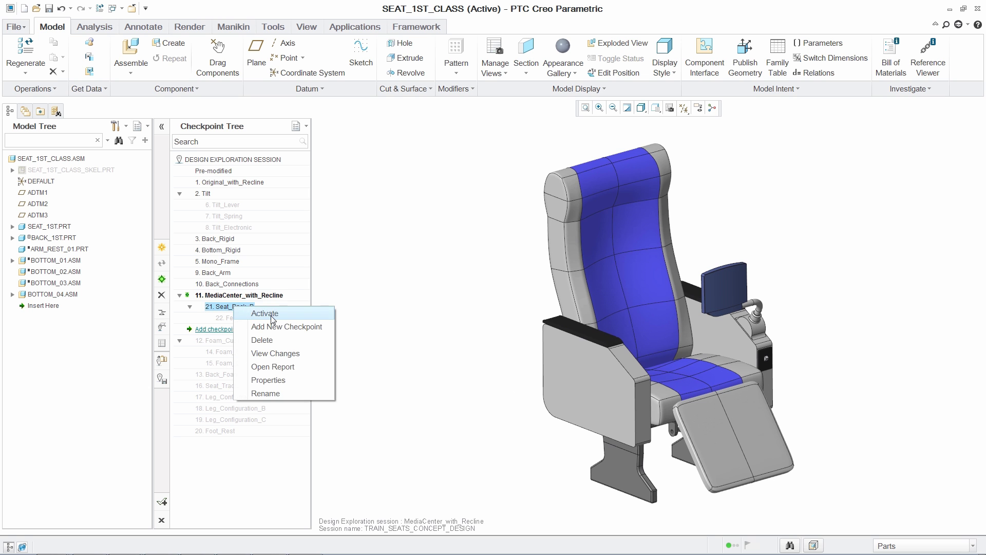
left_click(257, 314)
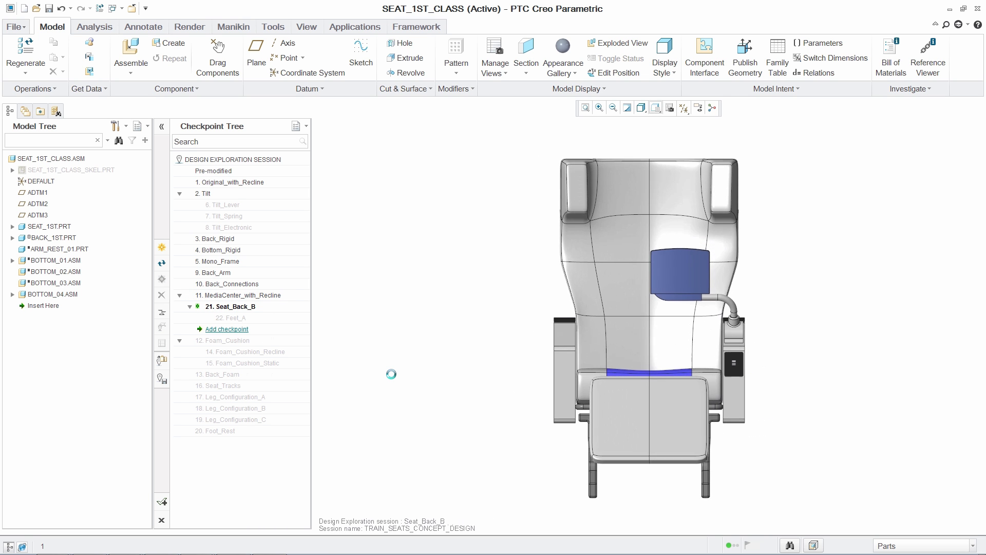
right_click(246, 319)
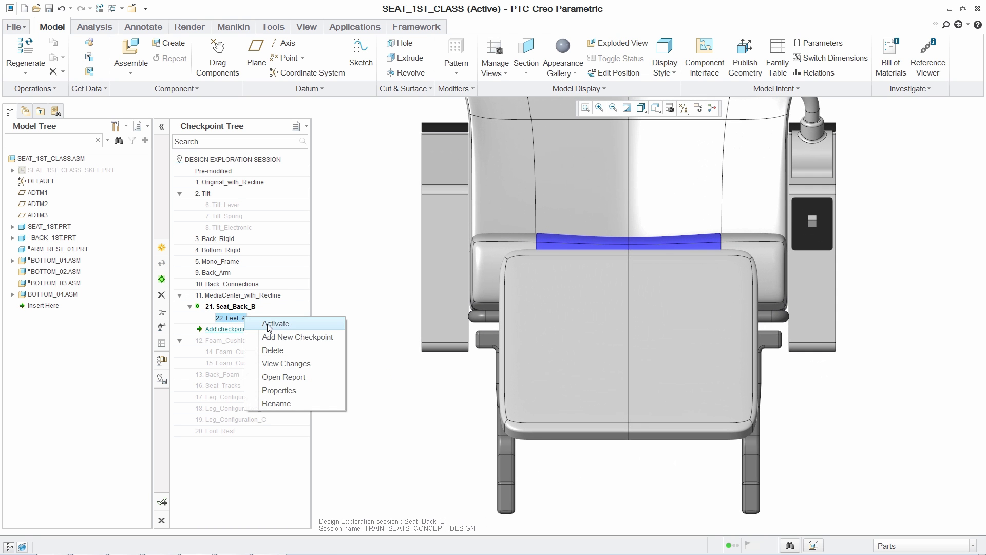
left_click(270, 326)
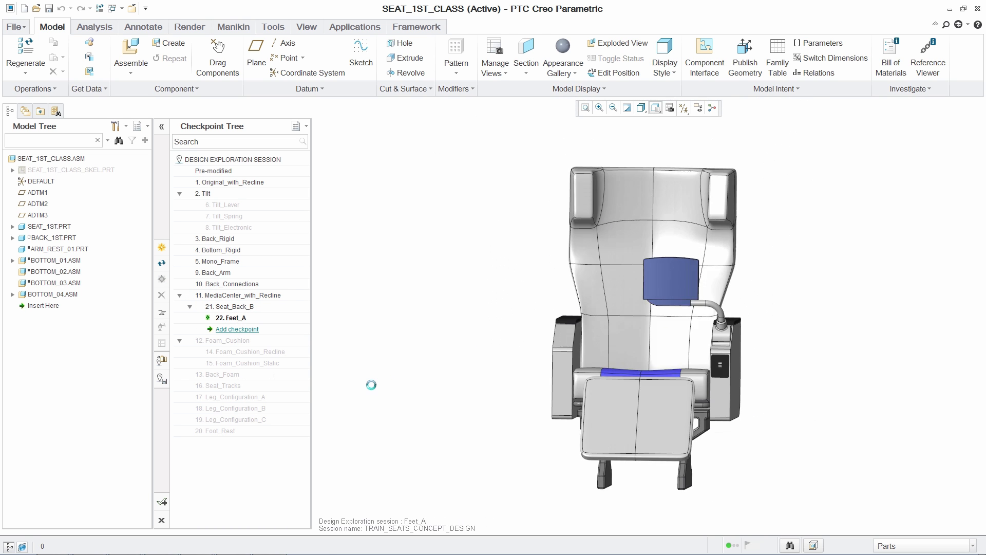